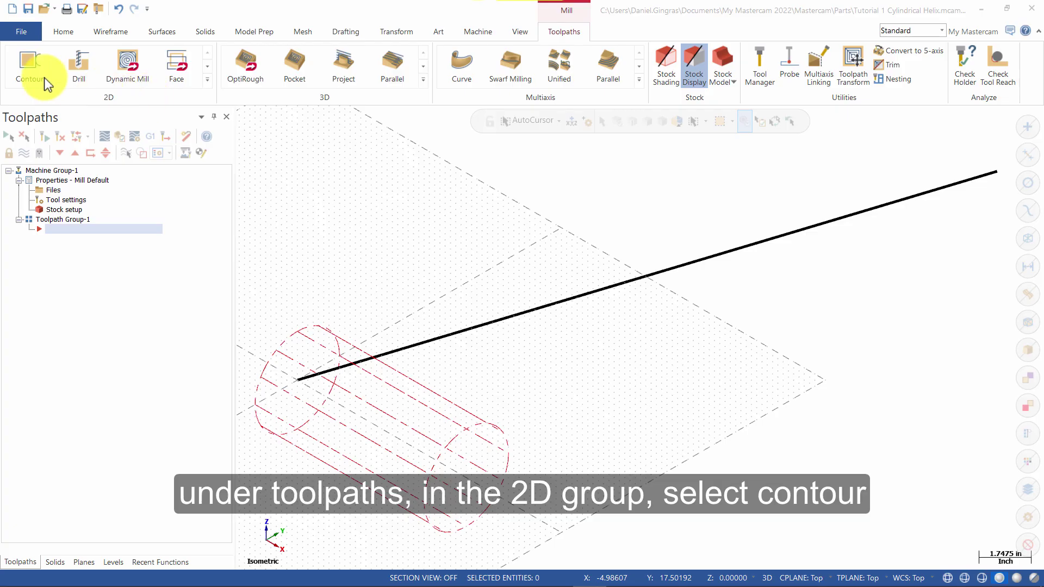
- Start a 2D Contour toolpath and chain the long diagonal line from its end at the cylinder, directed away from it
left_click(14, 67)
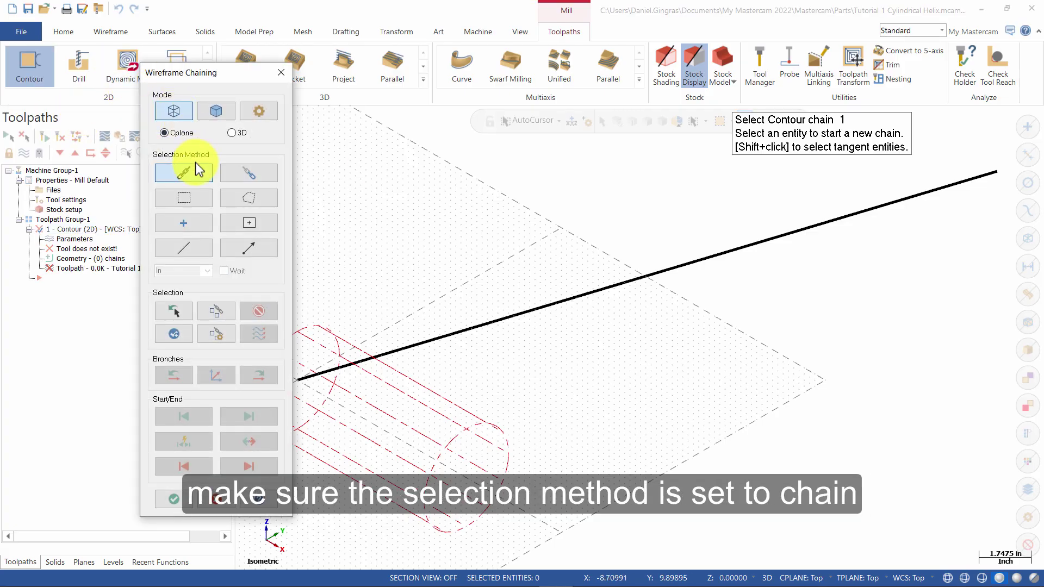
left_click(310, 378)
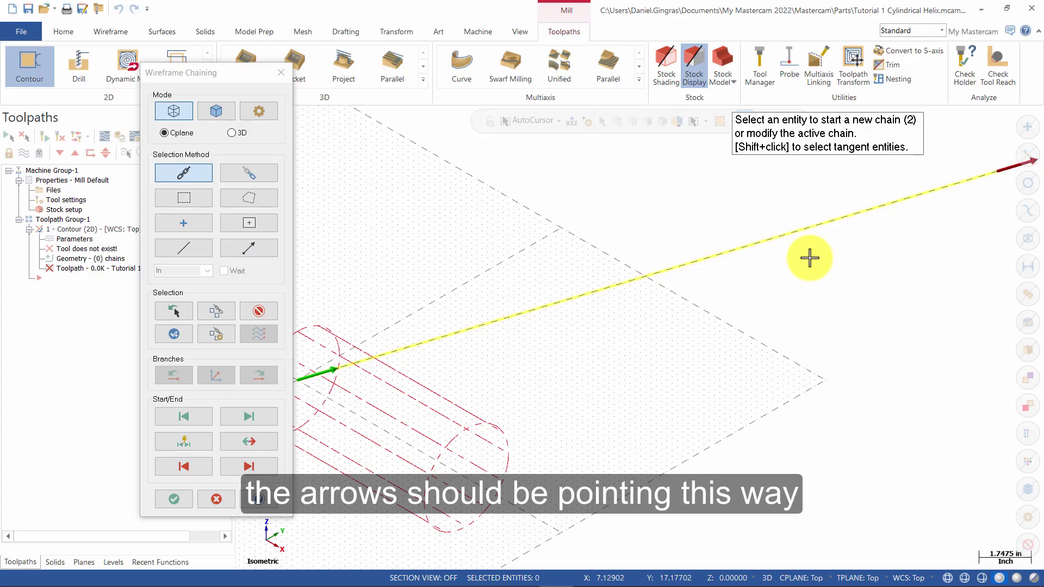
left_click(157, 495)
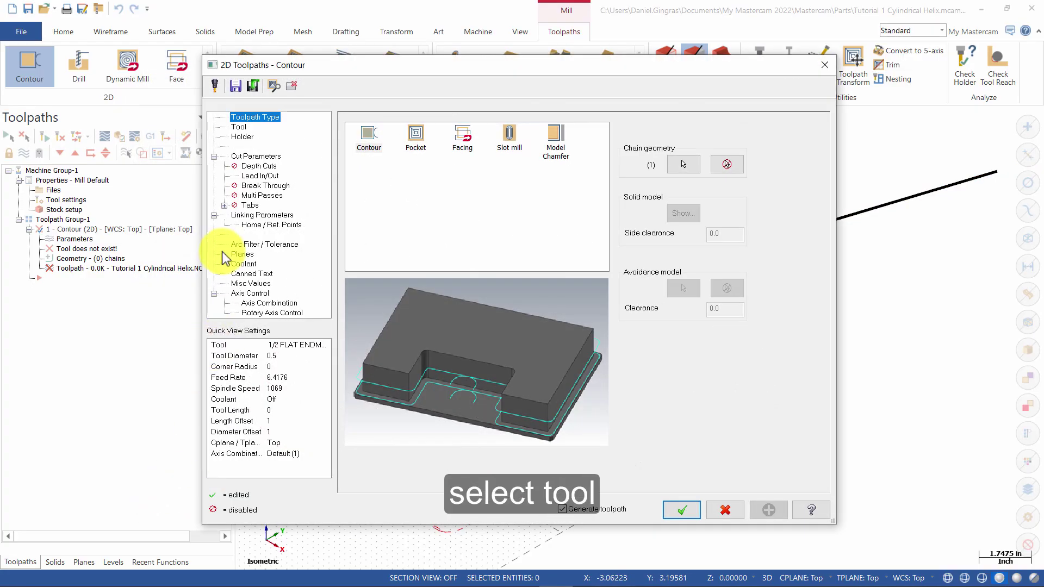
- Filter the tool library to flat endmills with a diameter equal to 1 and choose the 1 INCH FLAT ENDMILL for the toolpath
left_click(239, 127)
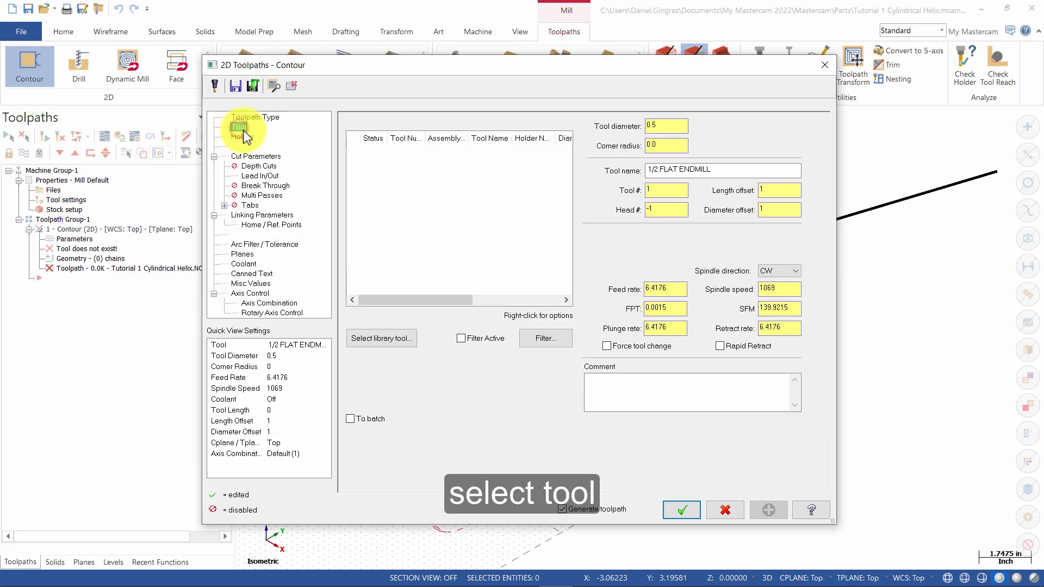
left_click(378, 341)
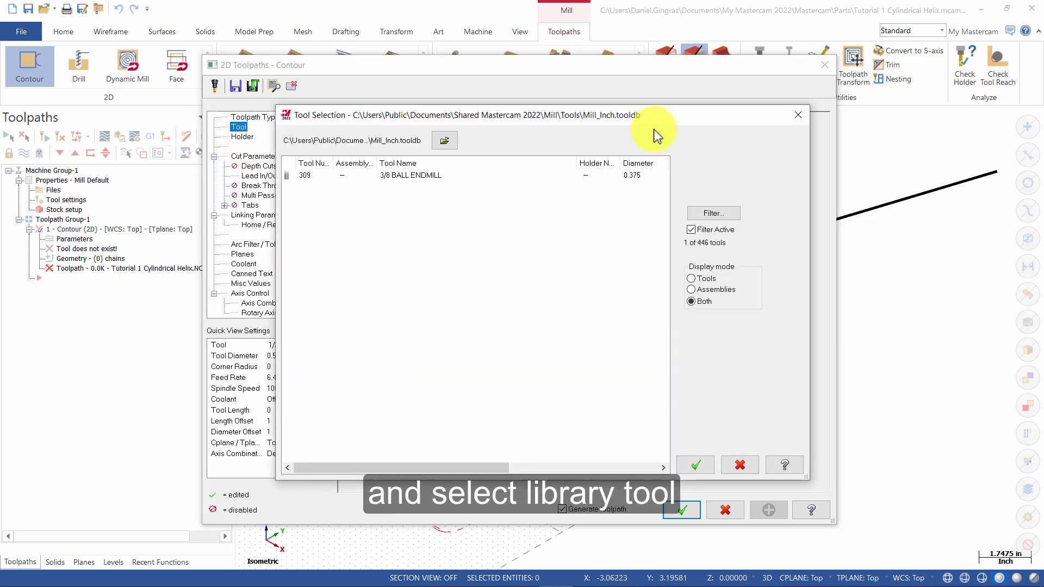
left_click(714, 212)
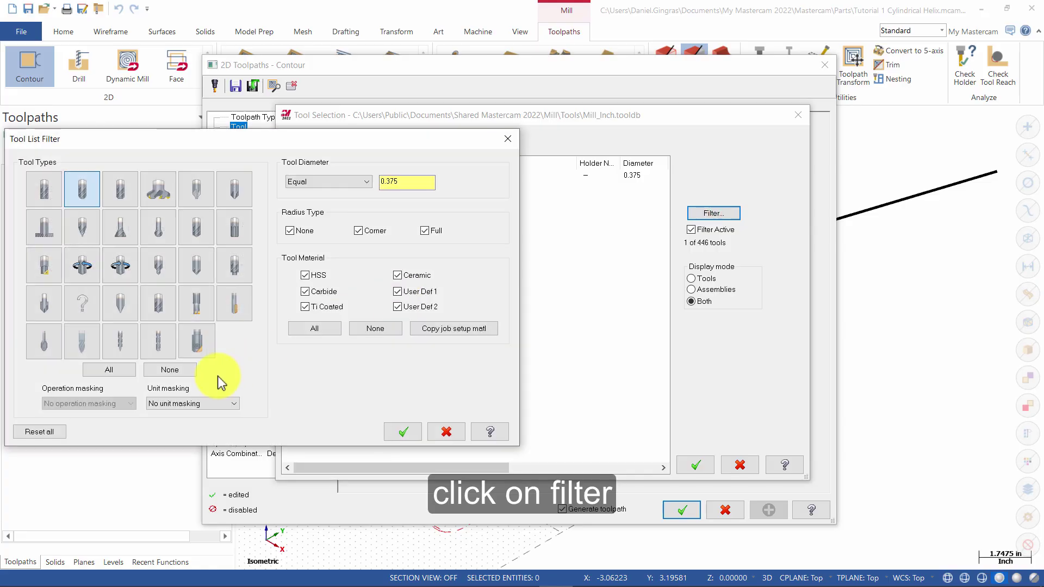
left_click(170, 369)
left_click(32, 186)
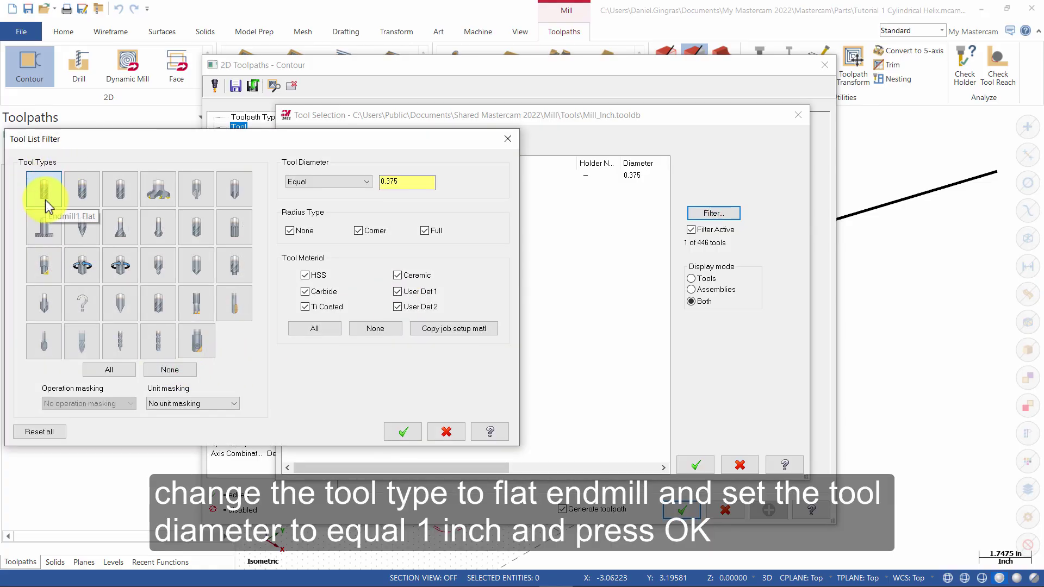
double_click(419, 181)
type("1.0")
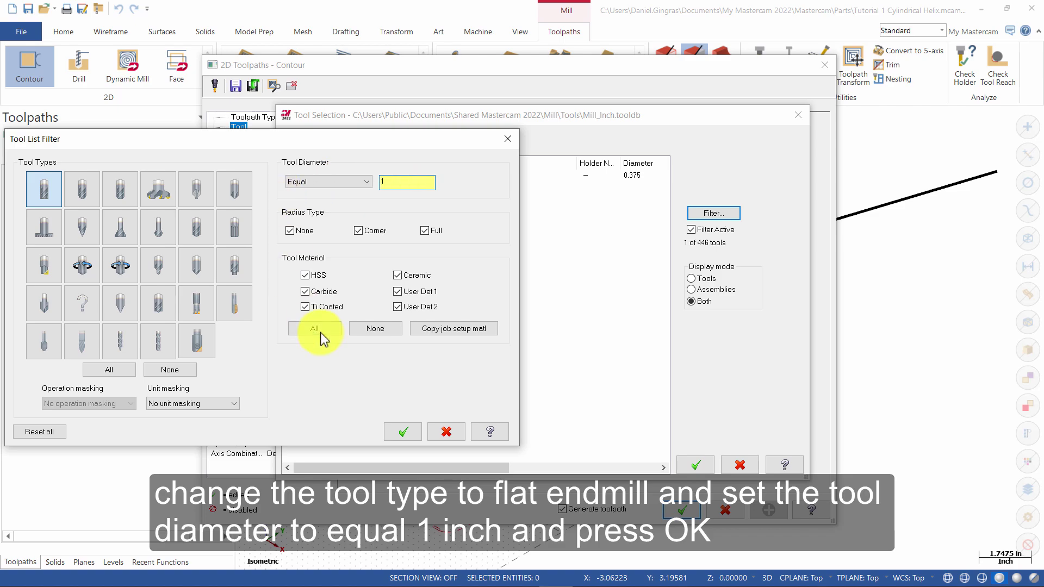
left_click(405, 437)
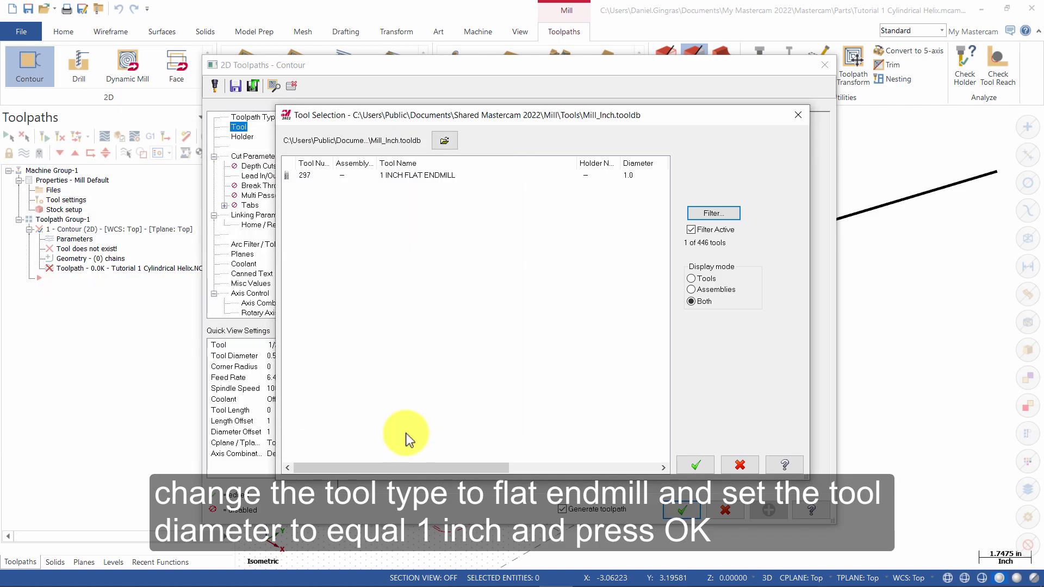
left_click(401, 175)
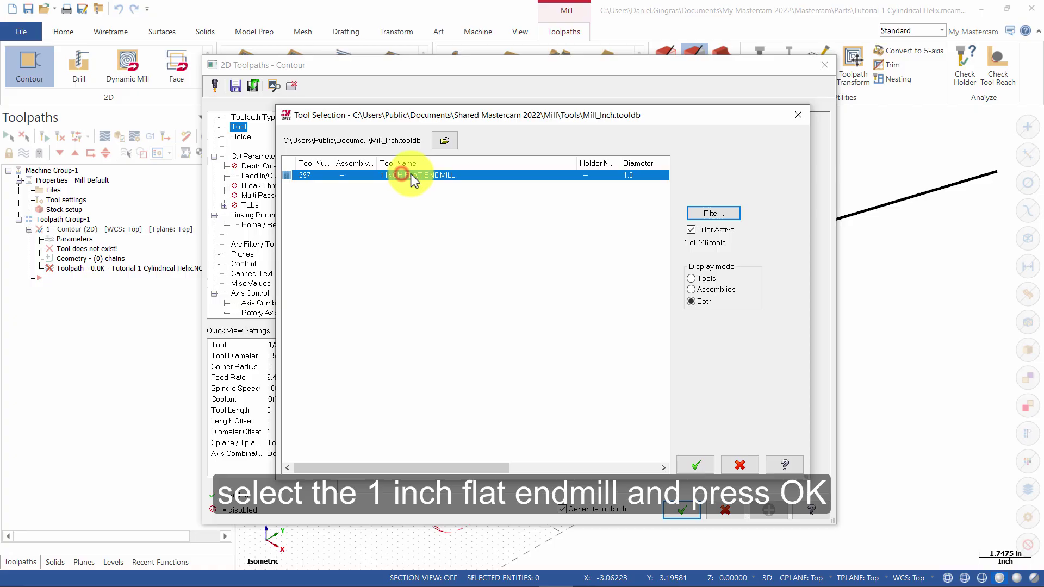
left_click(697, 465)
- Enter the toolpath comment "Machine the helix using axis substitution"
left_click(675, 389)
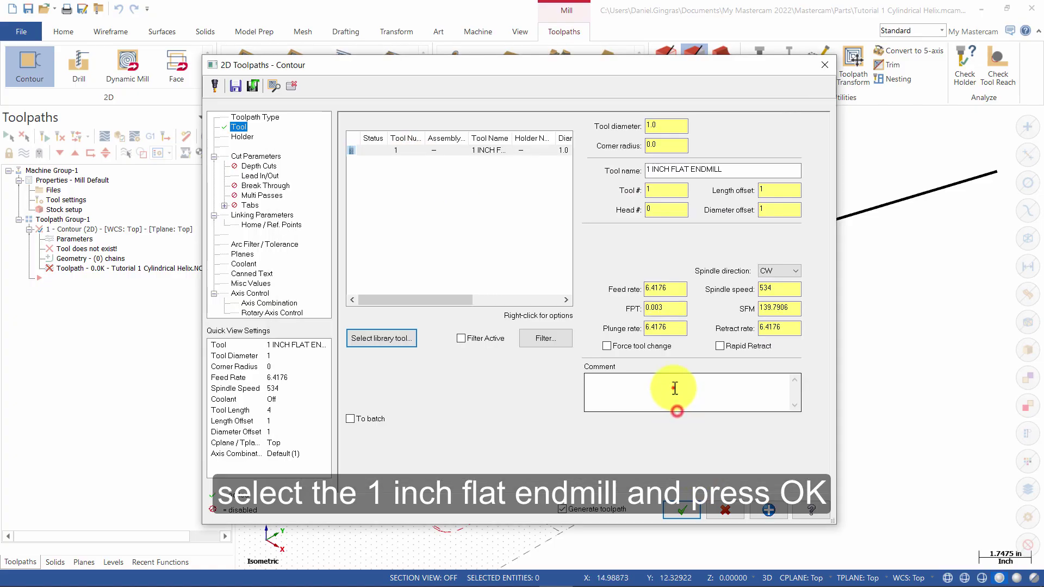
type("Machine th ")
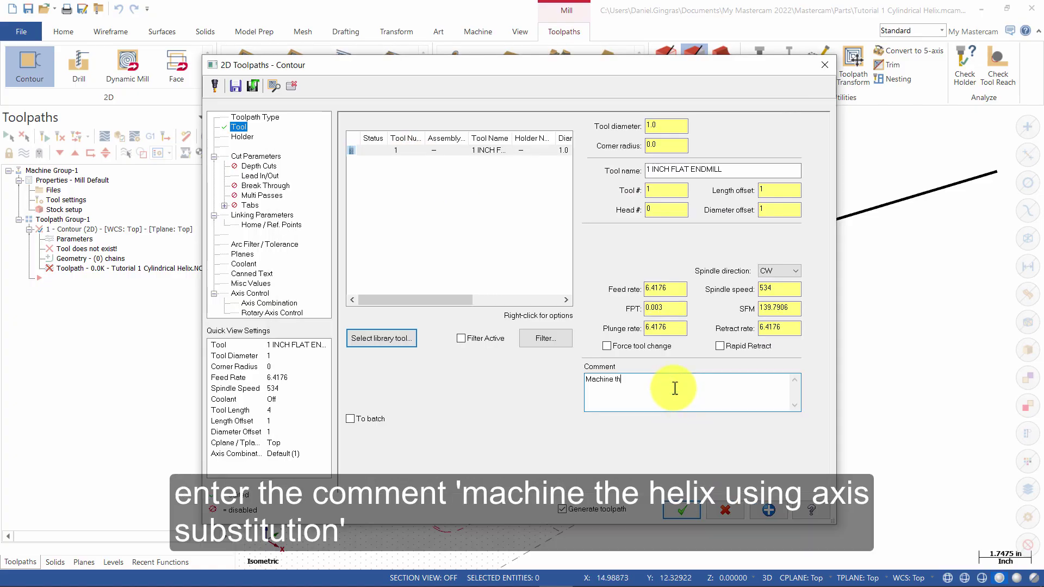
type("e helix usi")
key("BackSpace")
key("BackSpace")
type("g axis substituto")
key("BackSpace")
type("in")
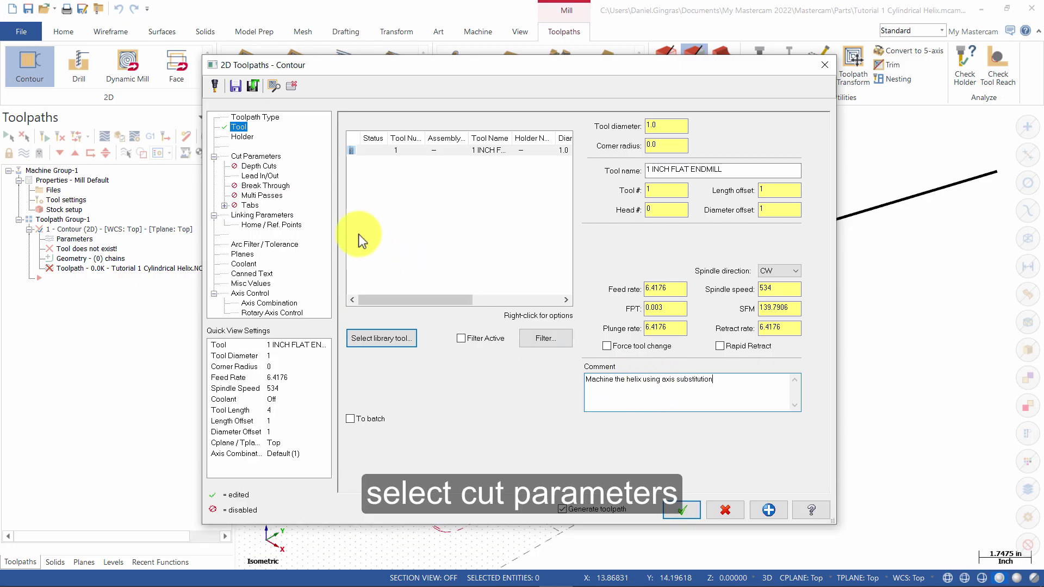
- Set the compensation type to Off in the contour's cut parameters
left_click(259, 157)
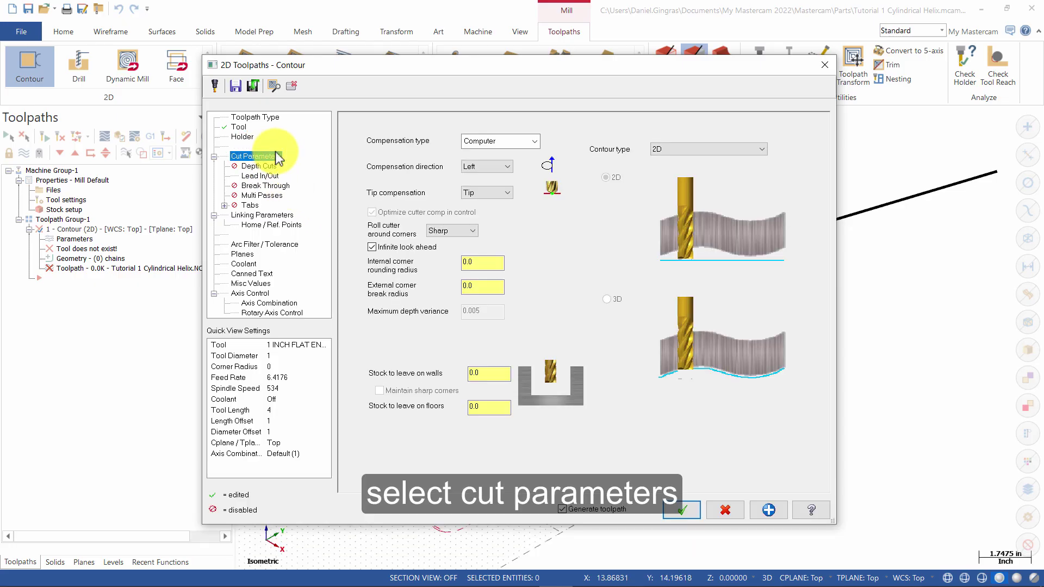
left_click(481, 141)
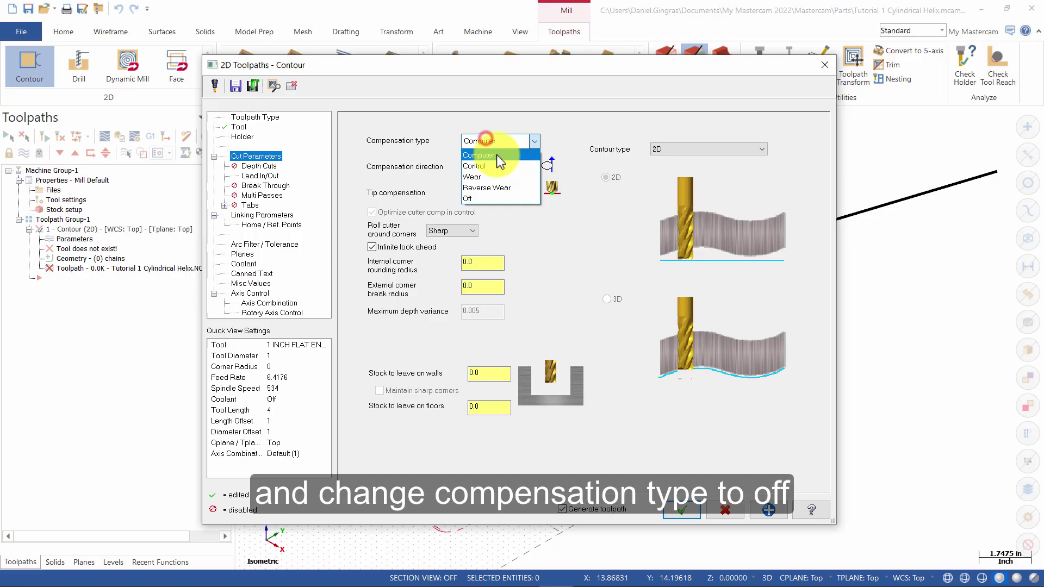
left_click(491, 199)
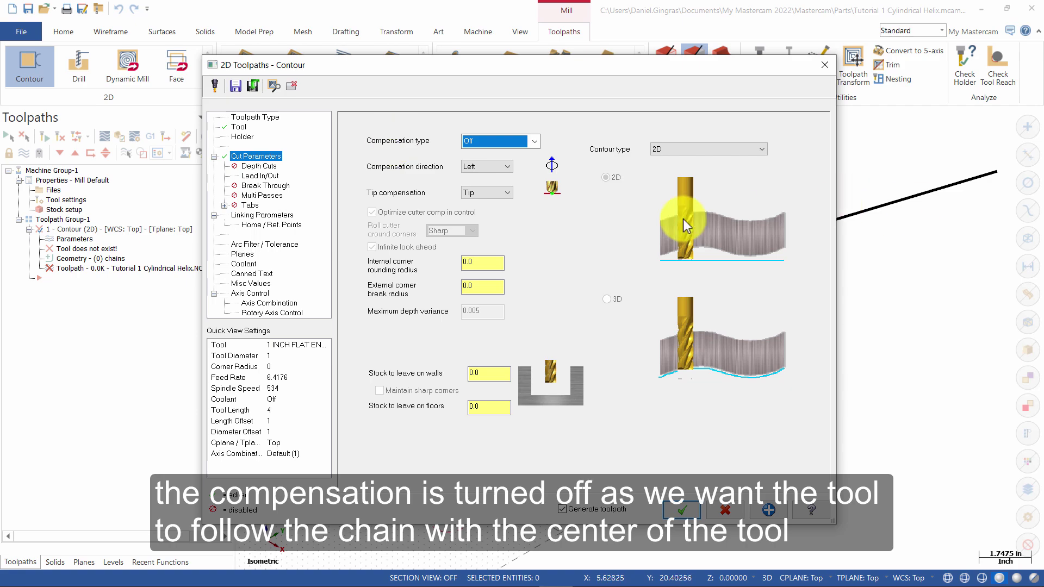
- Enable depth cuts with a max rough step of 0.25, 0 finish cuts and a finish step of 0
left_click(245, 166)
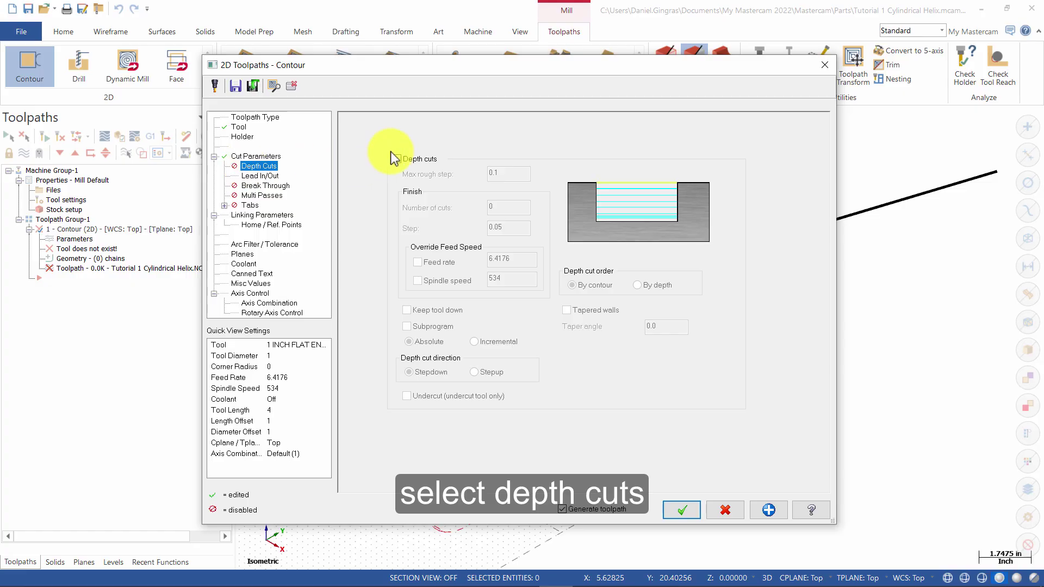
left_click(408, 160)
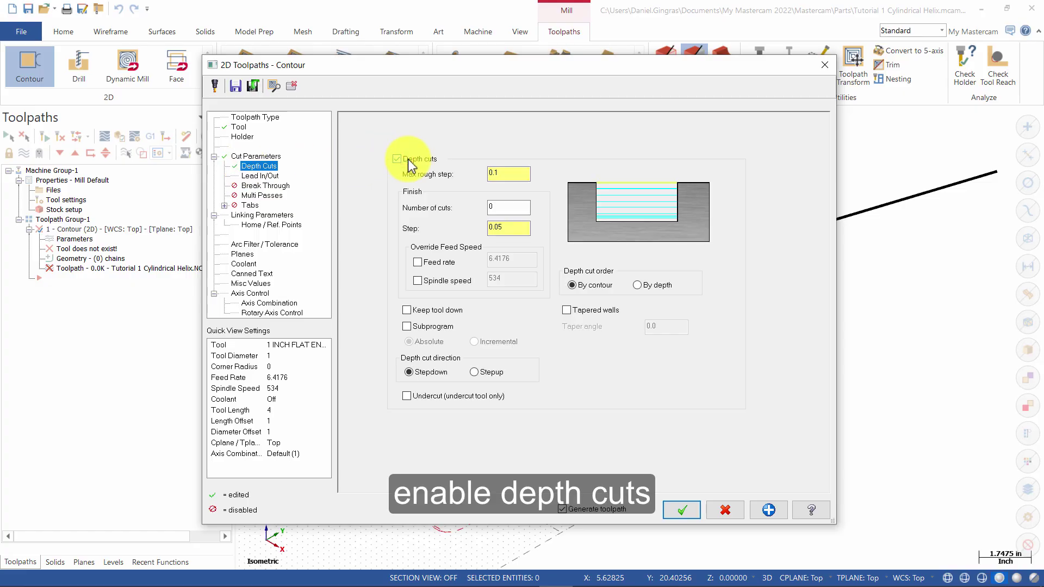
double_click(508, 173)
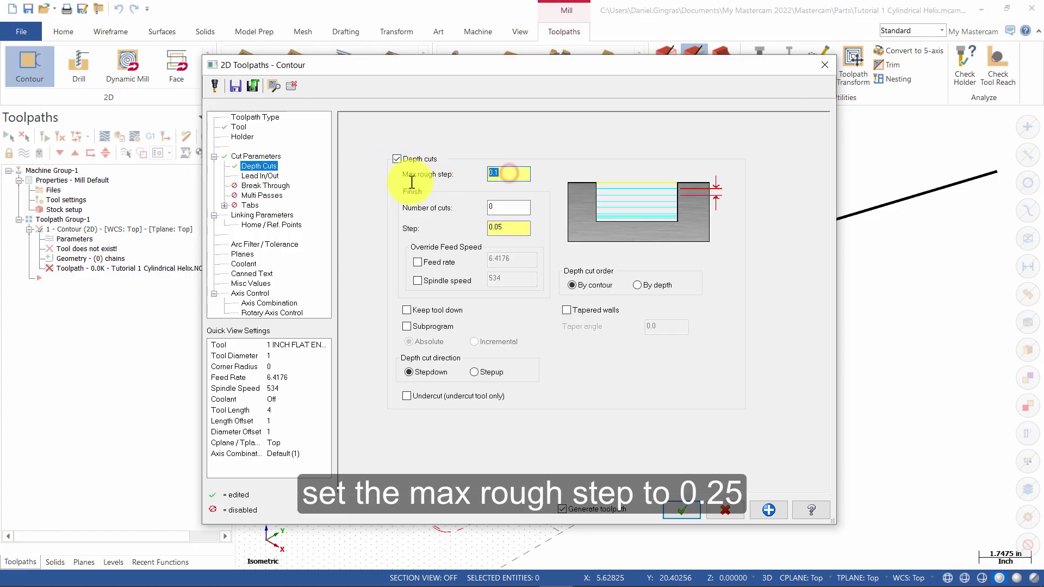
type(".25")
double_click(514, 208)
type("0")
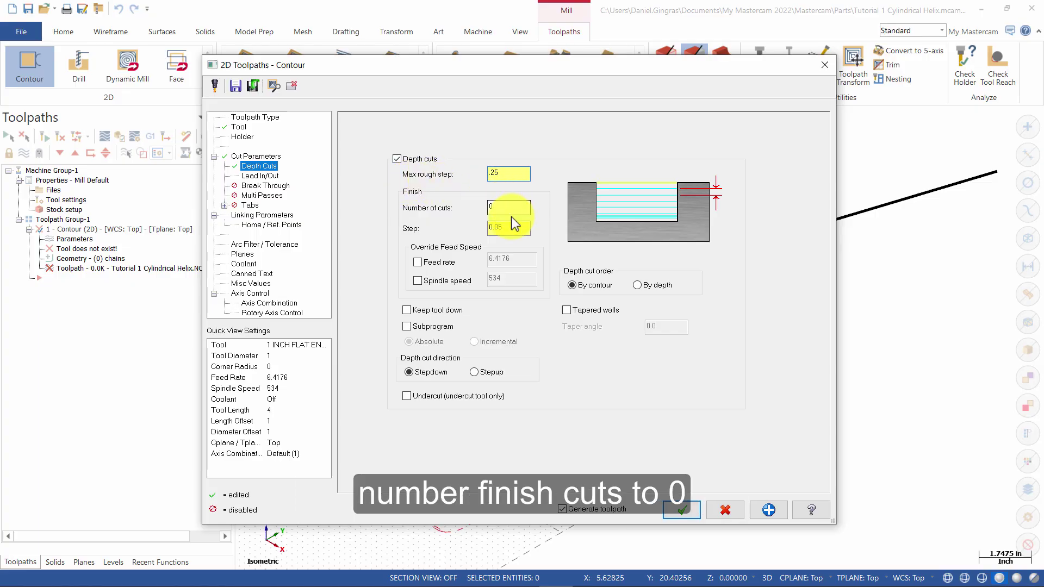
left_click(513, 226)
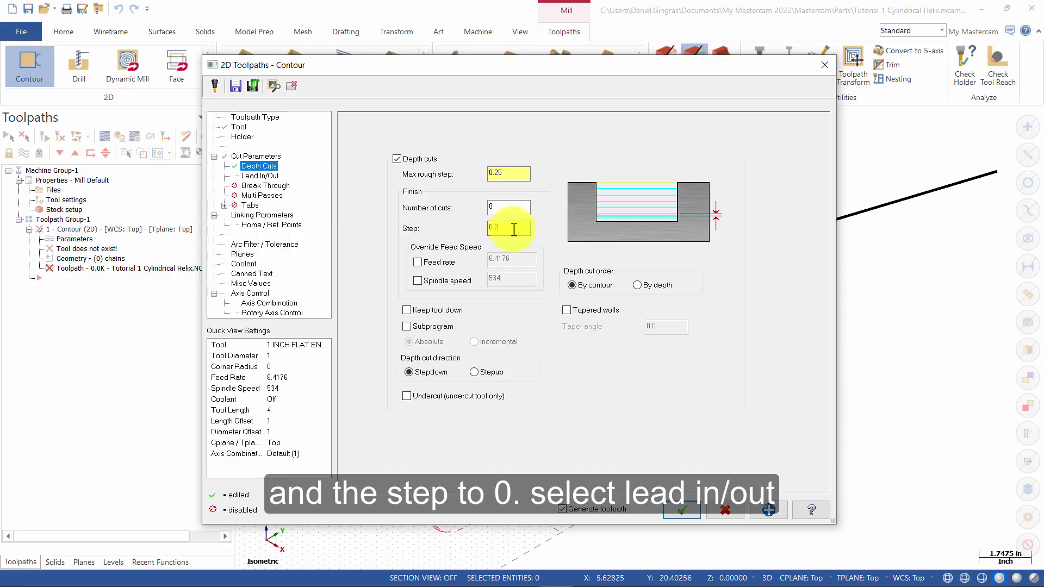
- Disable midpoint enter/exit in closed contours, gouge check, entry and exit in the lead in/out settings
left_click(247, 177)
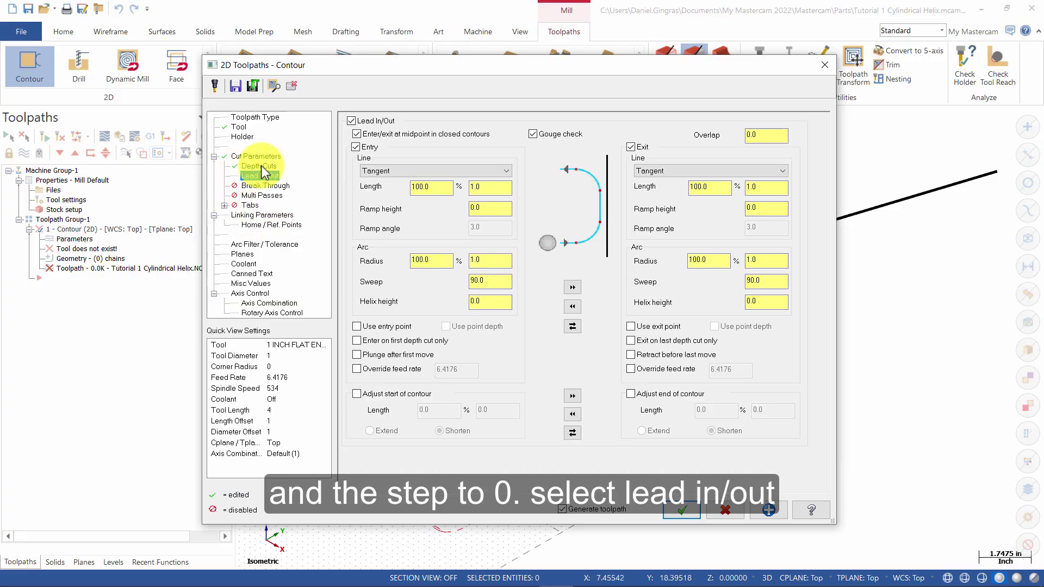
left_click(422, 135)
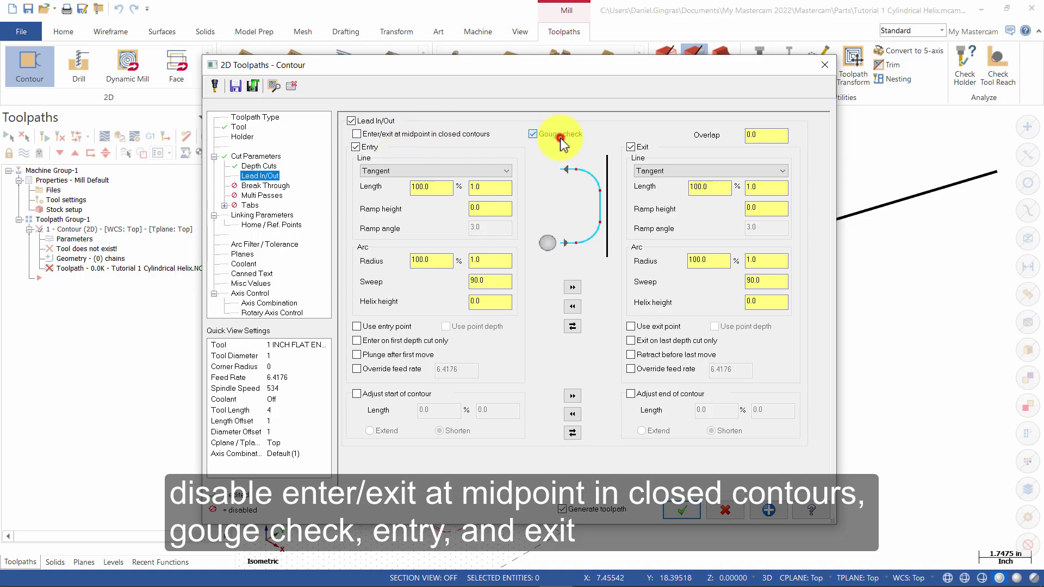
left_click(357, 148)
left_click(631, 147)
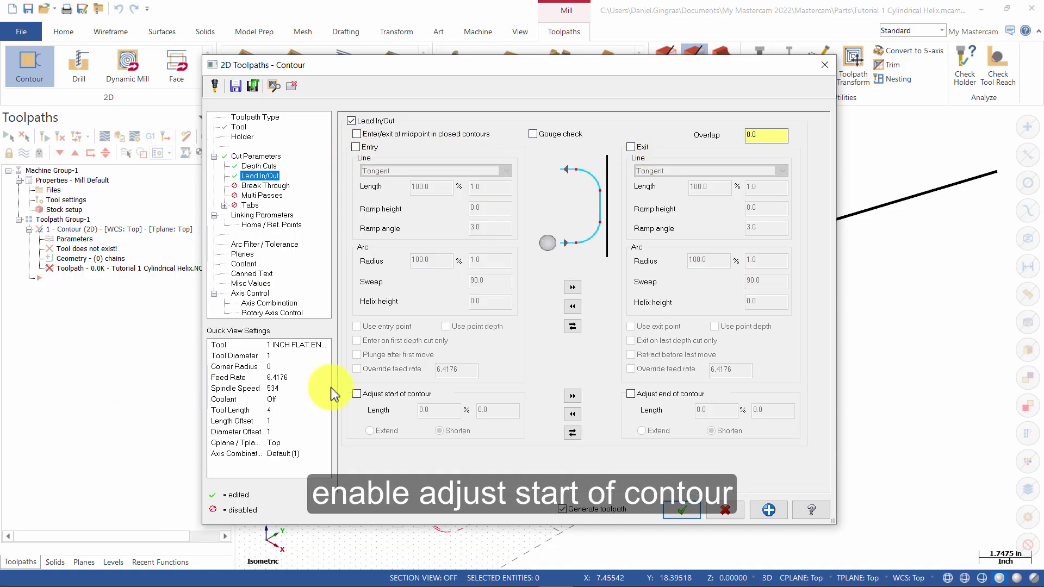
- Enable adjusting the start of the contour with a 200% extension and copy these values to the end of the contour
left_click(376, 393)
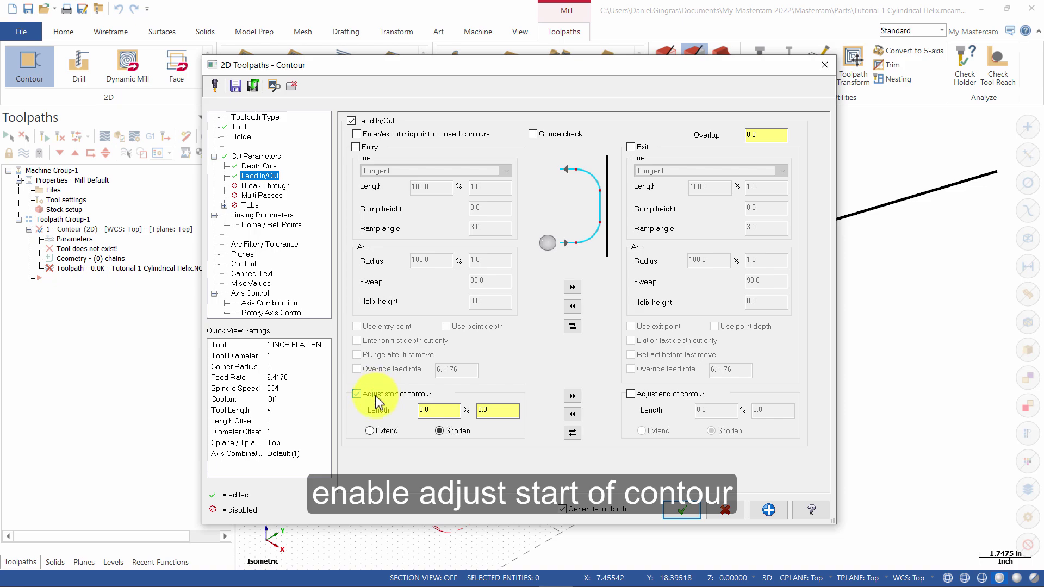
left_click(451, 409)
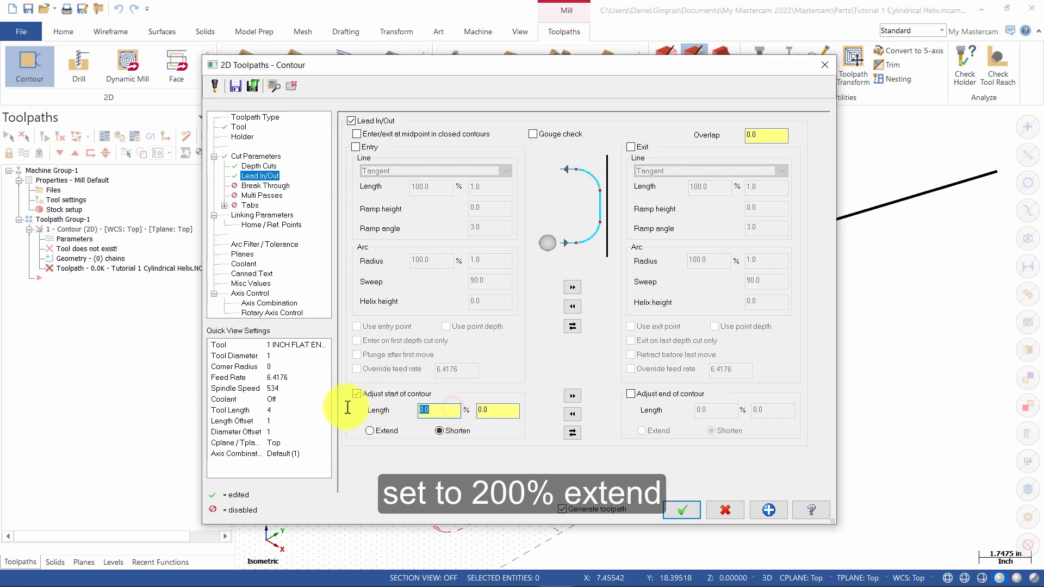
type("200")
left_click(383, 433)
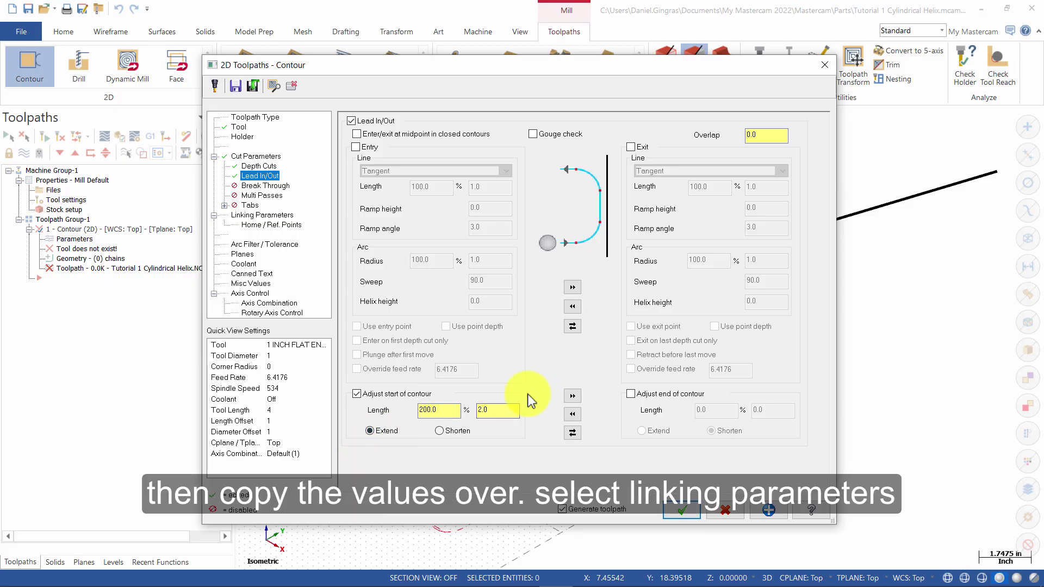
left_click(572, 395)
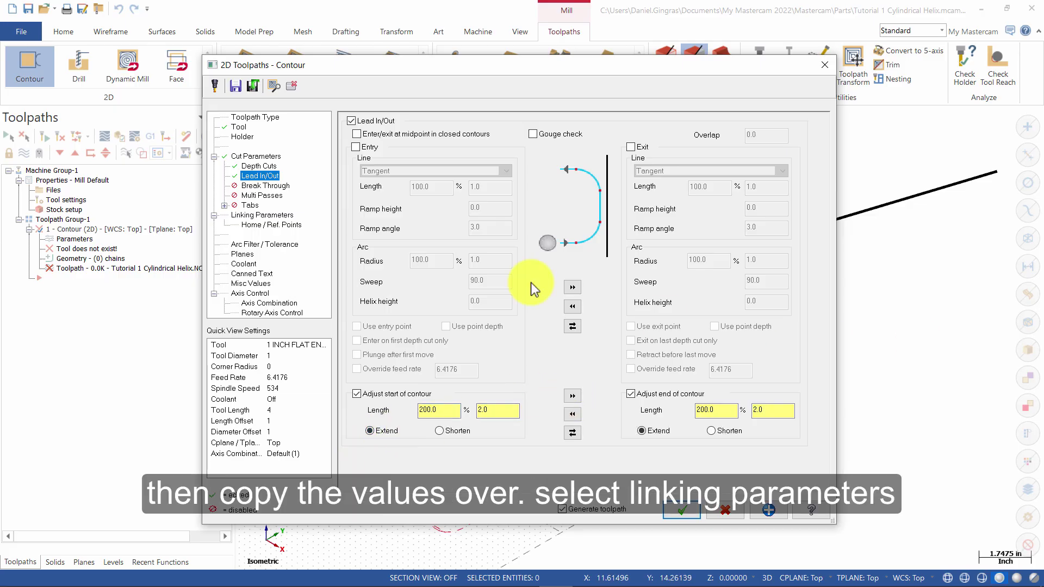
- Enable the clearance height at 2.0 absolute and make the retract height absolute in the linking parameters
left_click(255, 214)
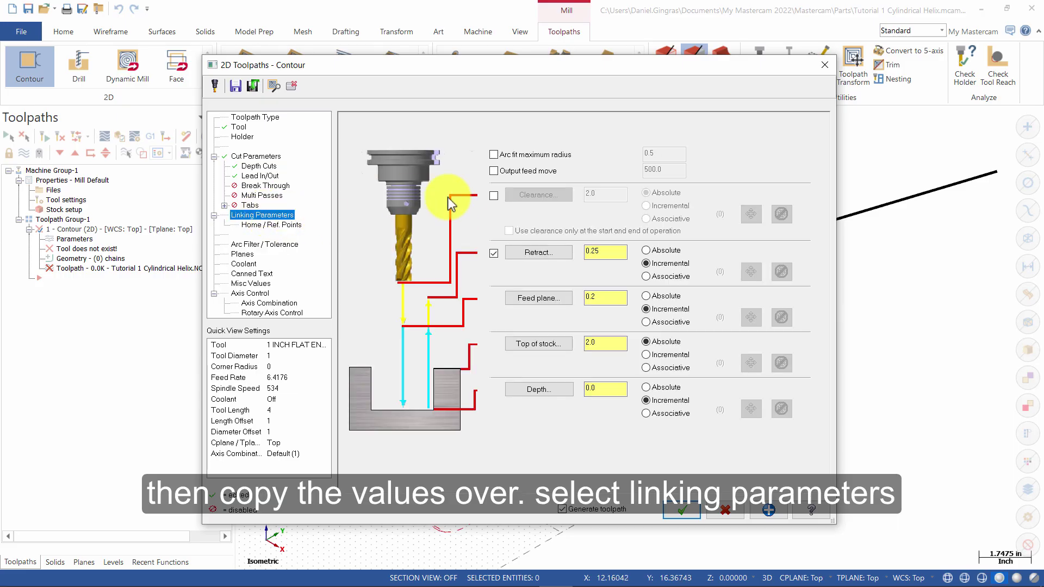
left_click(494, 195)
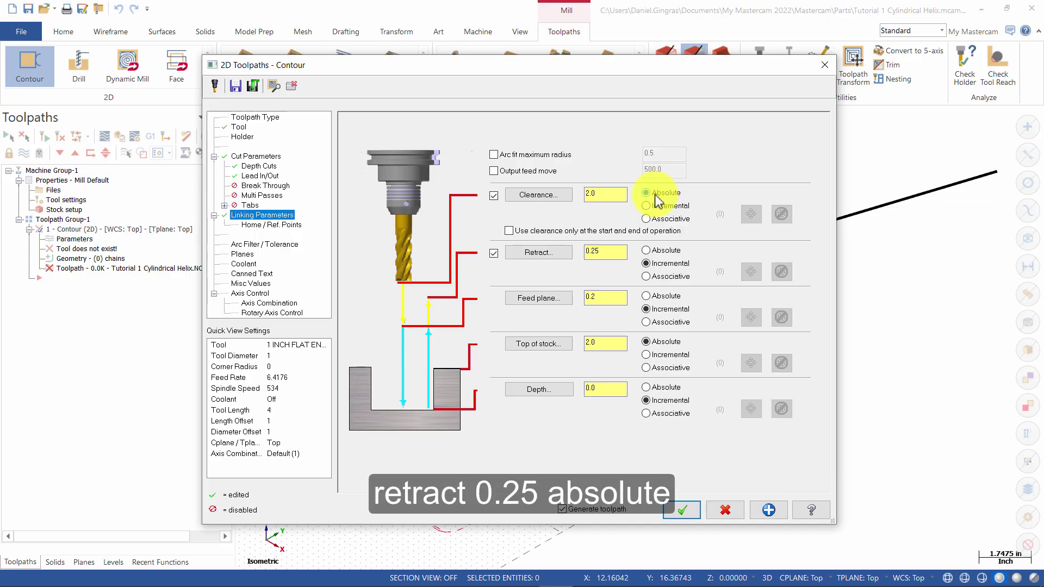
left_click(661, 252)
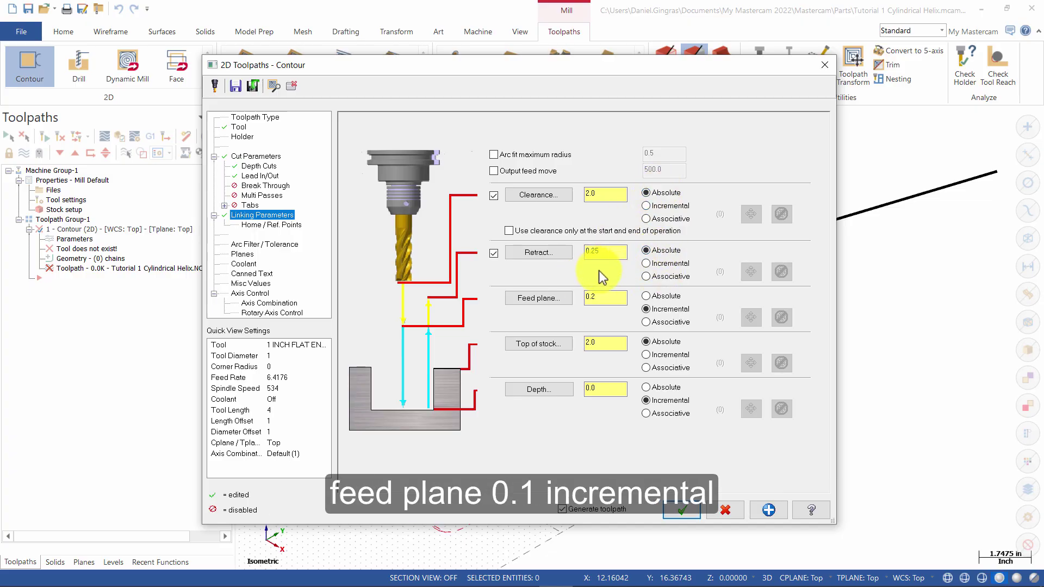
- Set the feed plane to 0.1 incremental and the top of stock to 0 absolute
left_click(603, 298)
type("0.1")
left_click(658, 307)
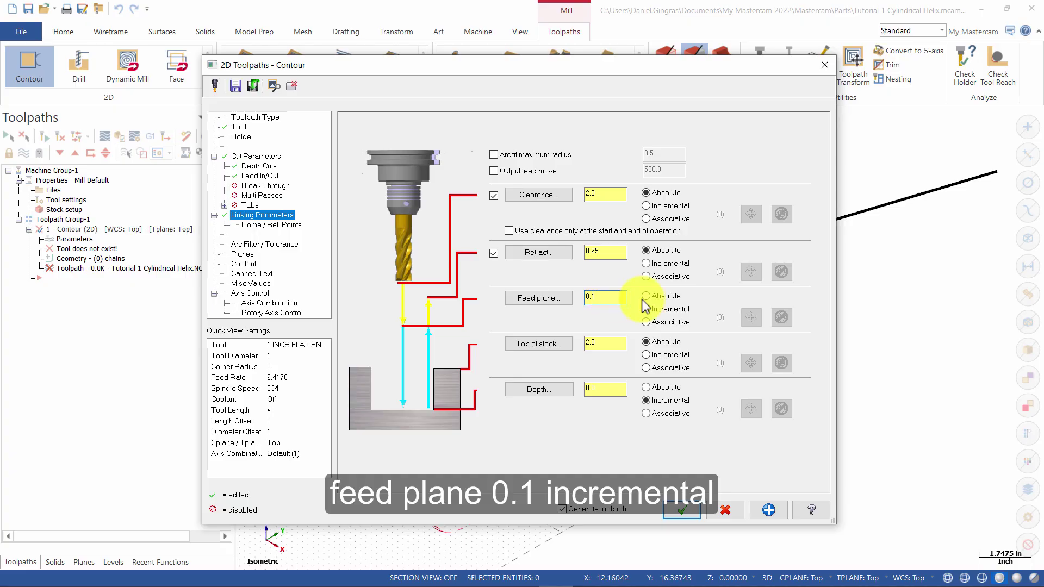
double_click(603, 342)
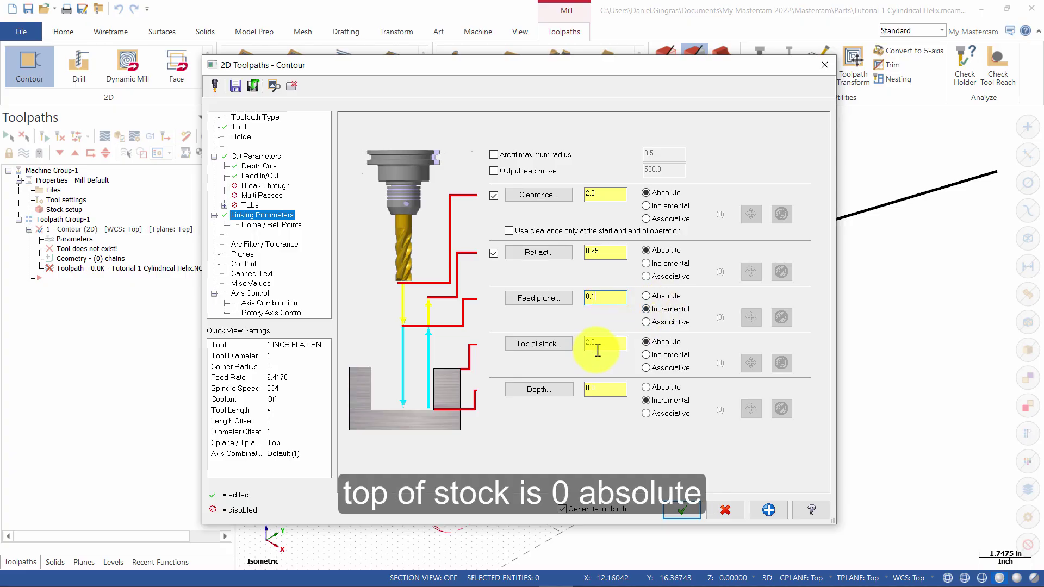
type("0")
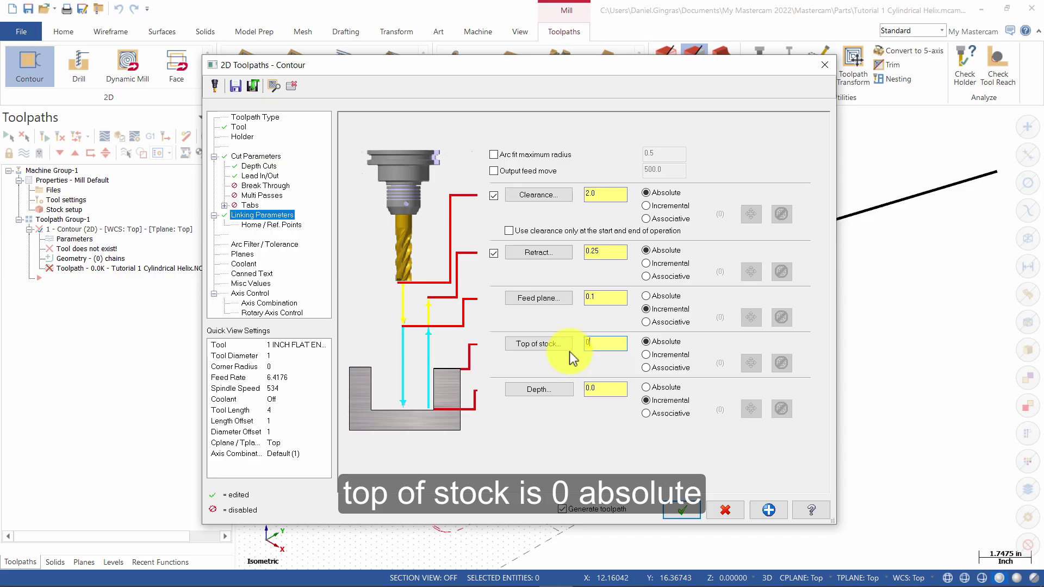
left_click(668, 347)
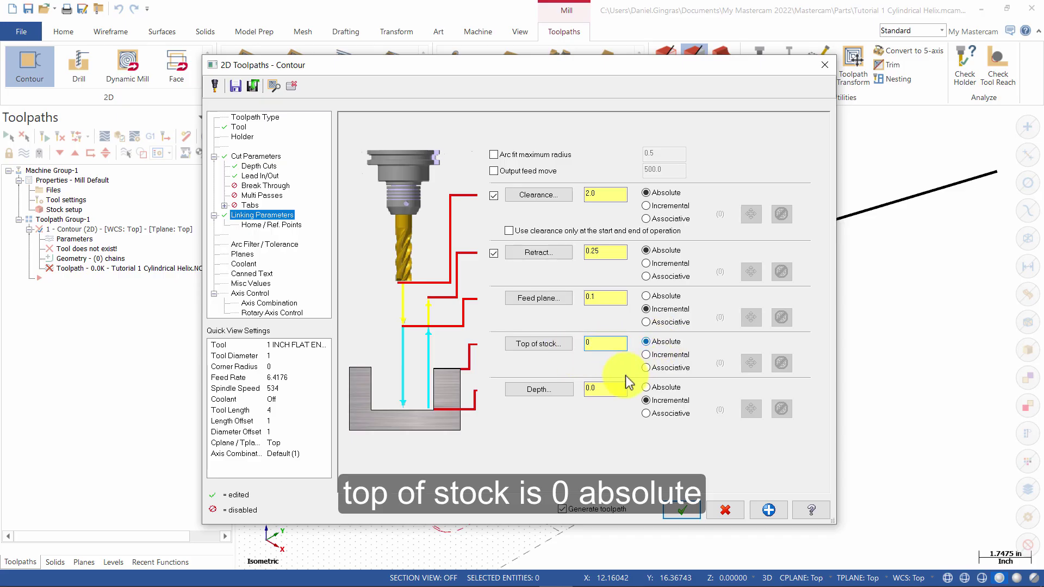
- Set the contour toolpath's depth to -0.5 absolute in the linking parameters
double_click(604, 390)
key("BackSpace")
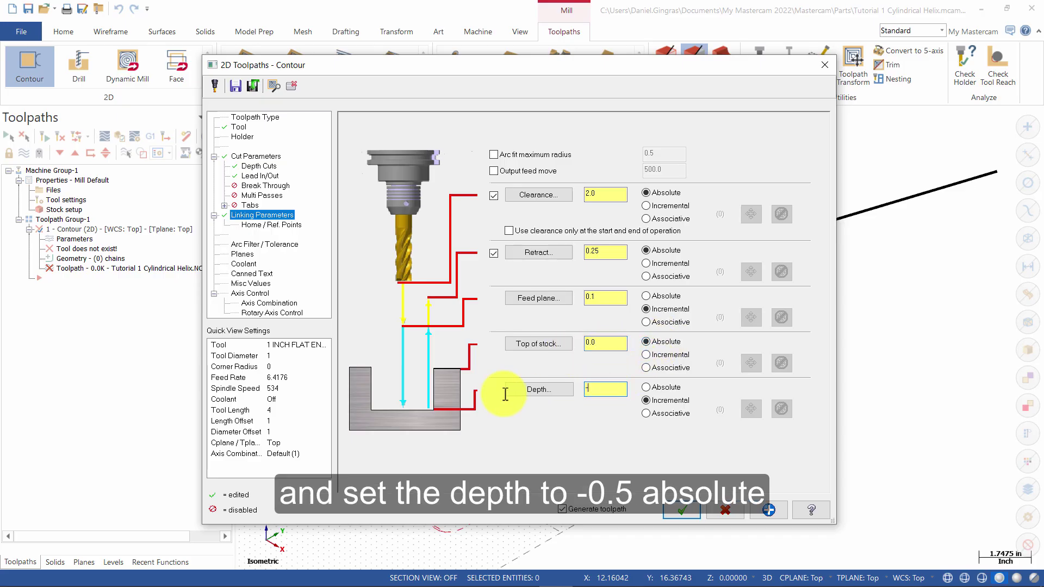
type("-5")
left_click(660, 387)
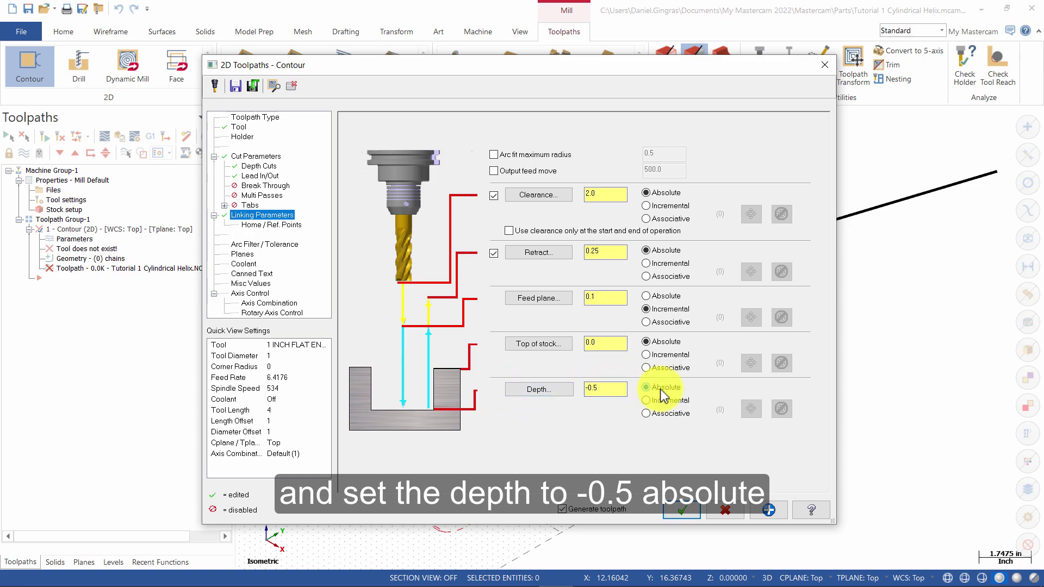
- Set the rotary axis control to axis substitution with clockwise rotation and a rotary diameter of 4, and generate the toolpath
left_click(260, 313)
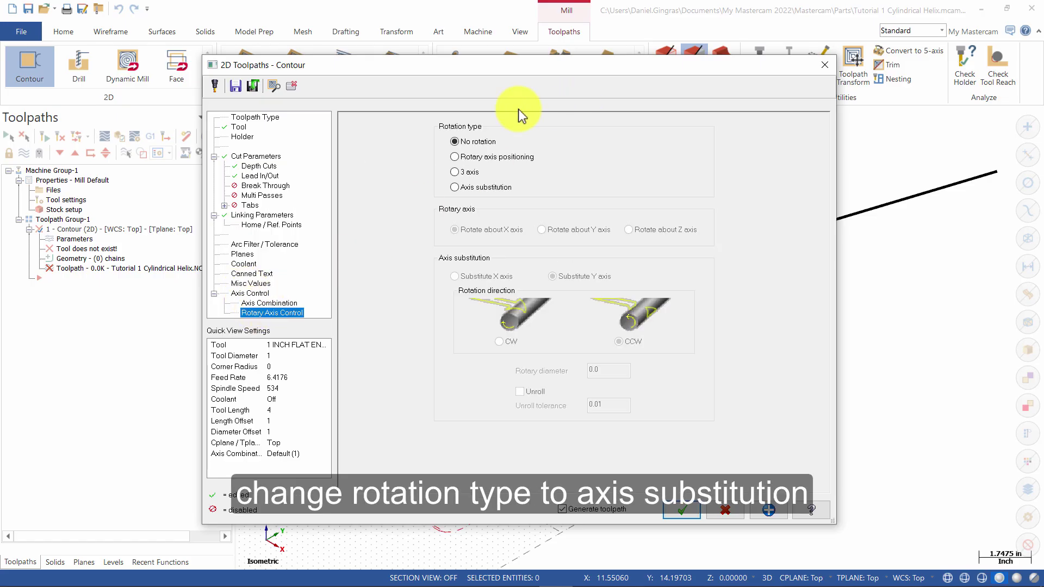
left_click(457, 187)
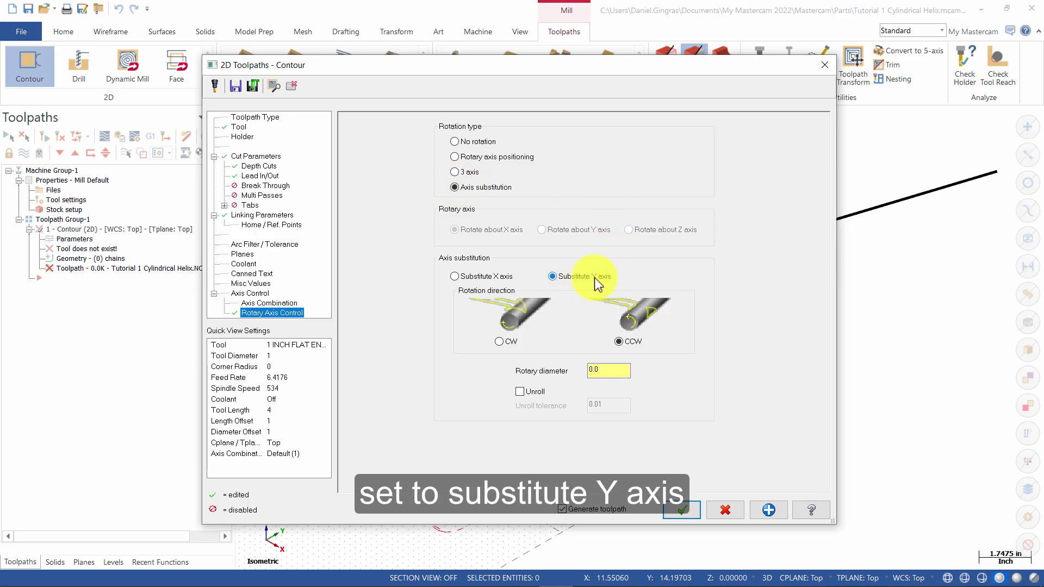
left_click(506, 341)
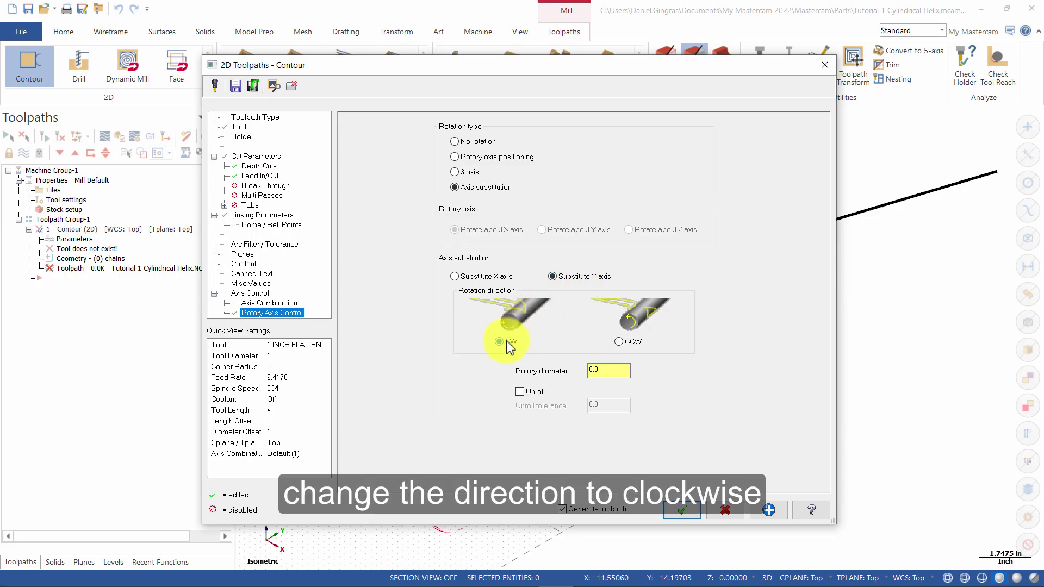
left_click(620, 369)
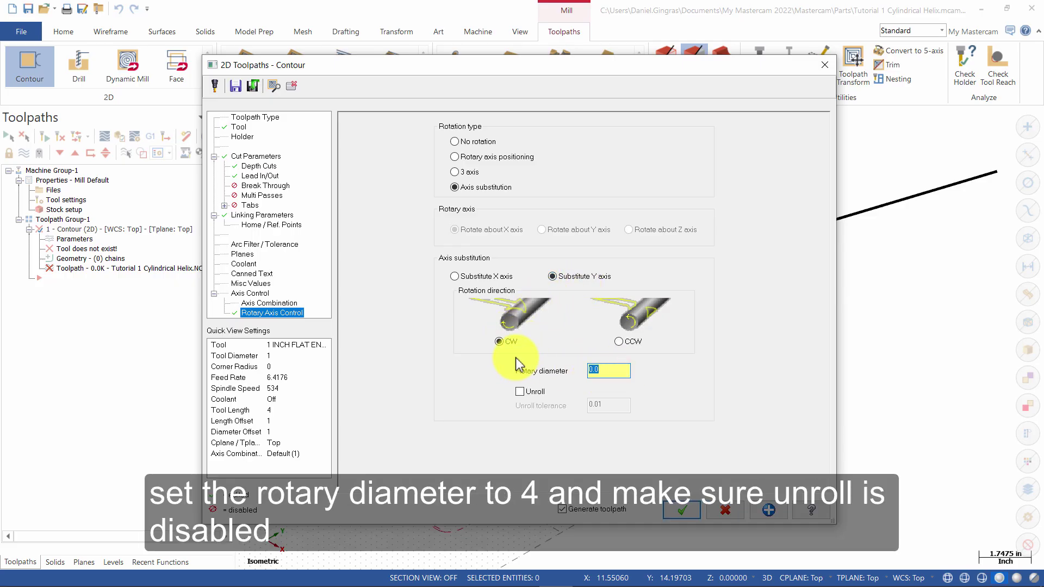
type("4")
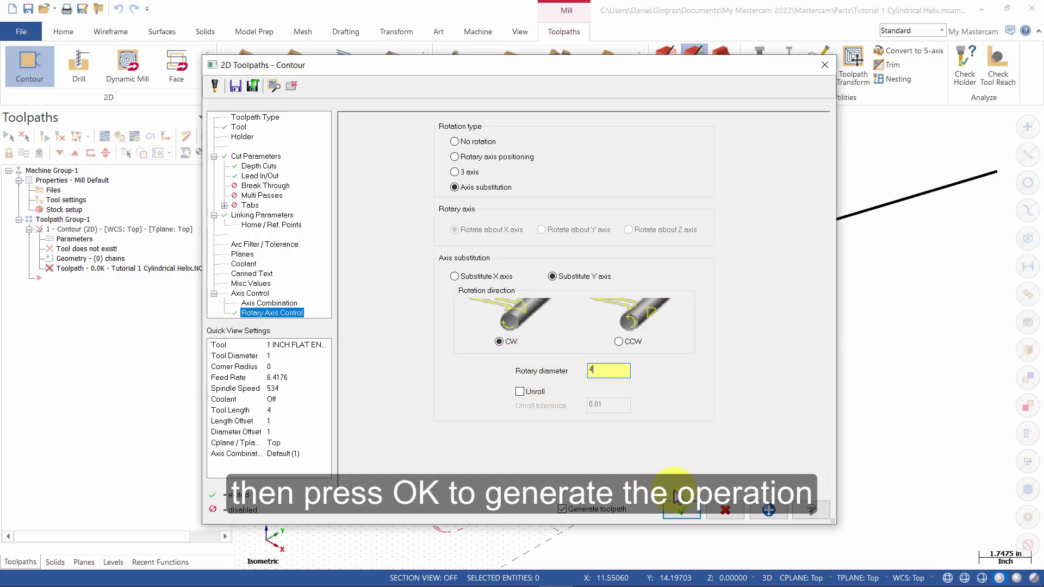
left_click(684, 510)
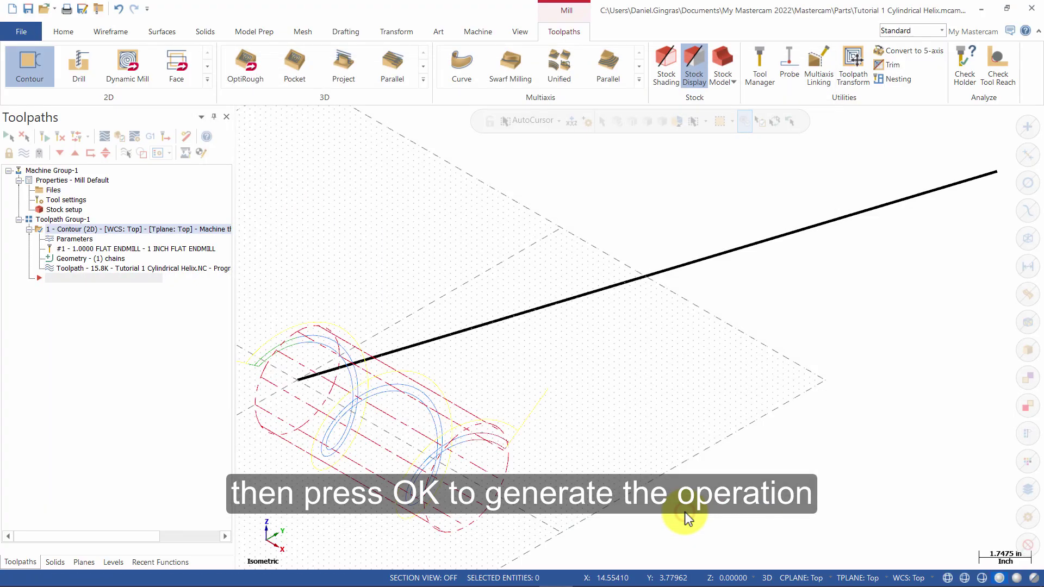
- Set the simulator stock to a cylinder along the X axis in the simulator options
left_click(136, 130)
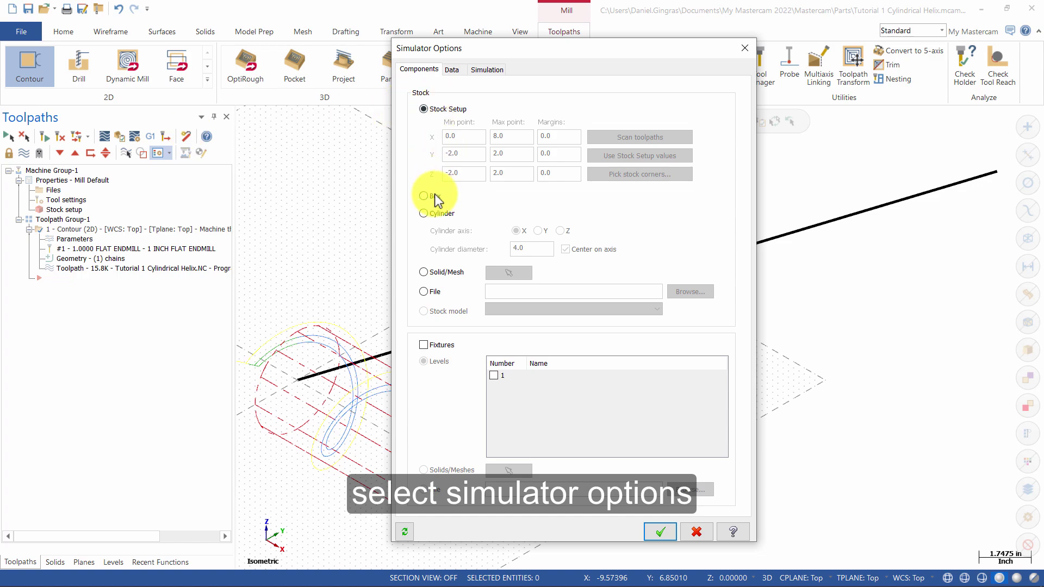
left_click(425, 213)
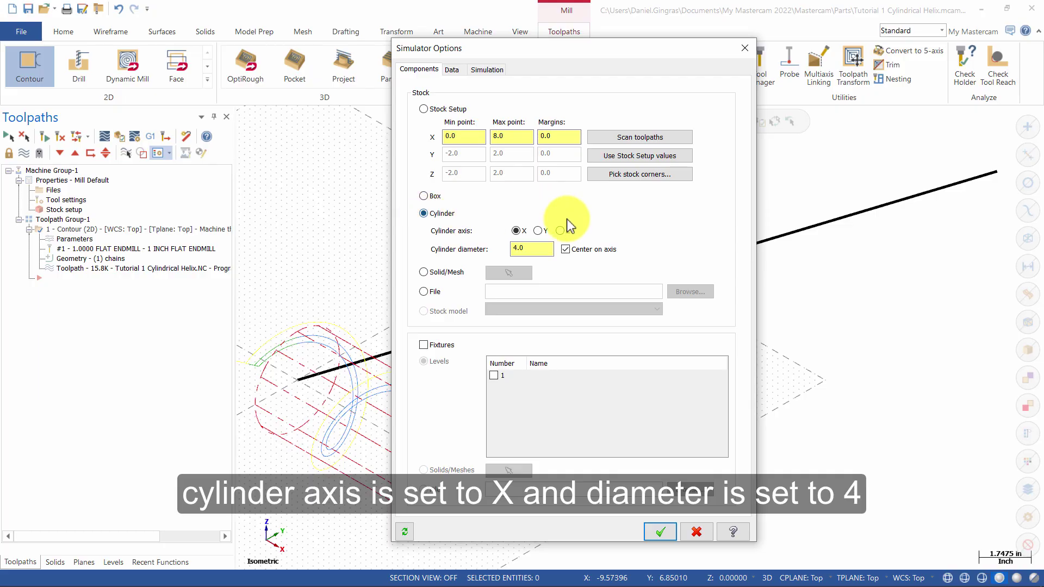
left_click(514, 234)
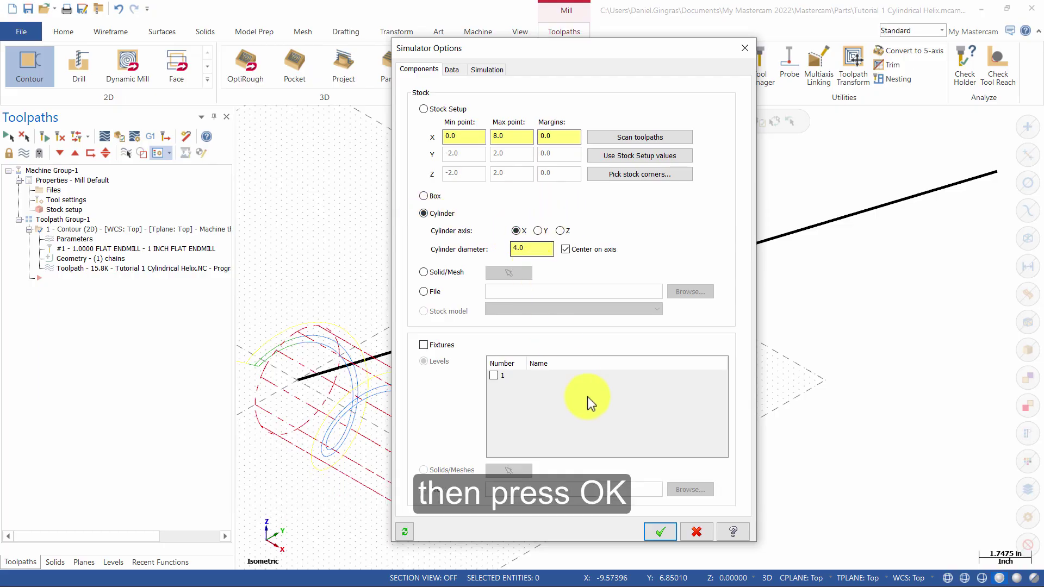
left_click(663, 532)
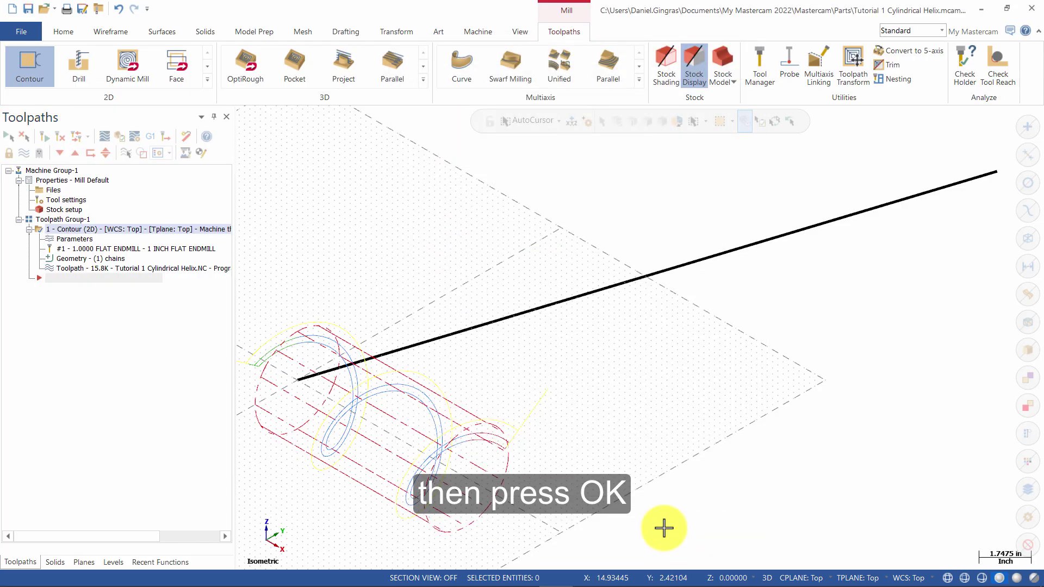
- Backplot the contour operation through to the end of the toolpath and close the backplot
left_click(104, 138)
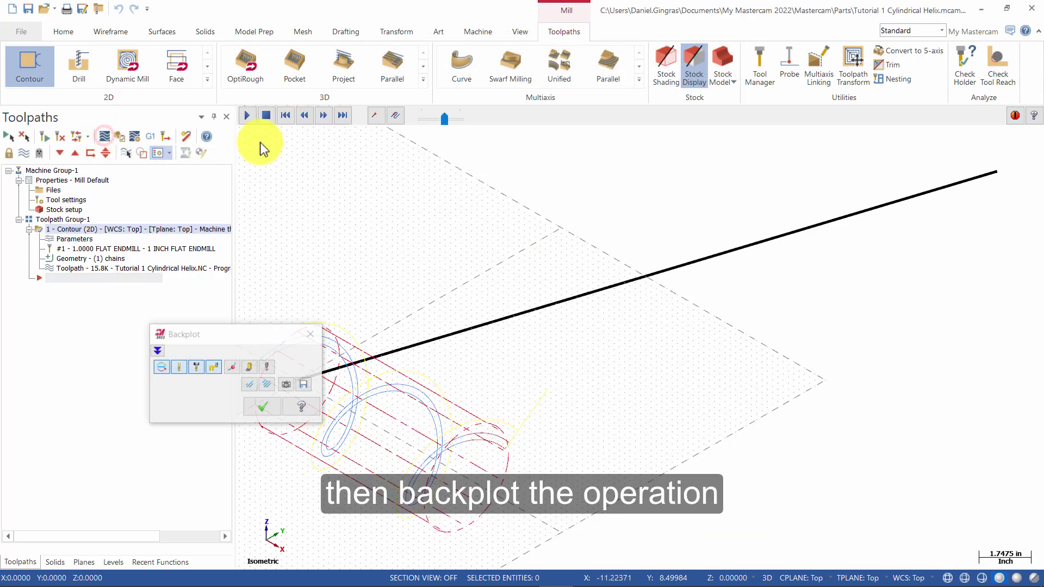
left_click(247, 115)
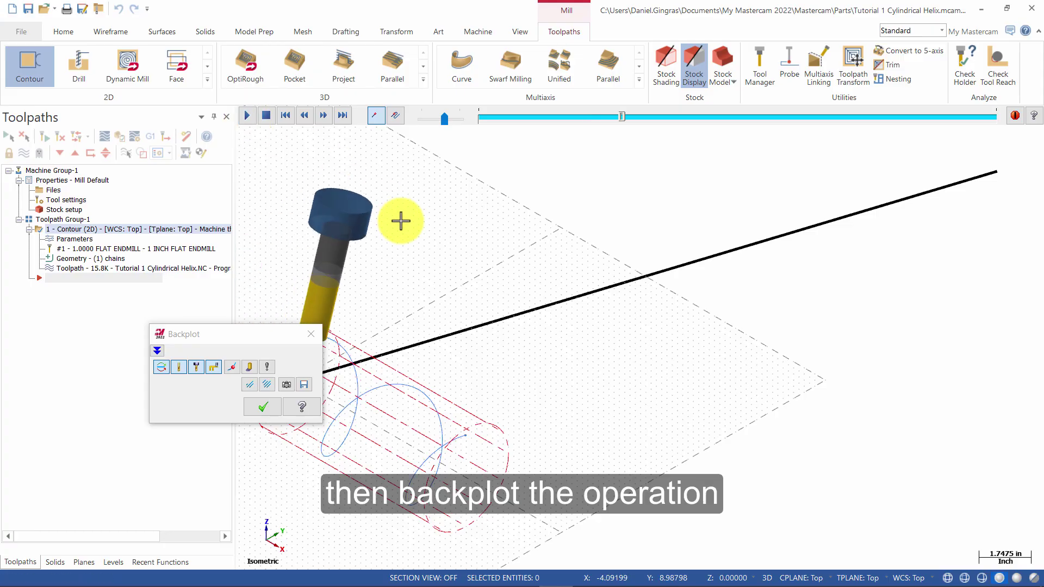
left_click_drag(443, 128, 450, 122)
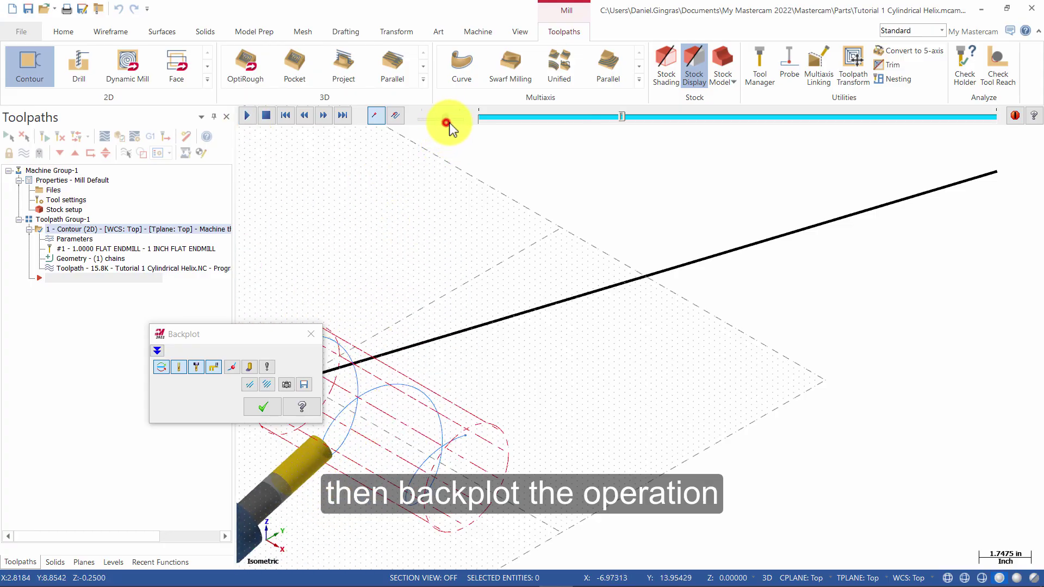
left_click_drag(278, 337, 132, 305)
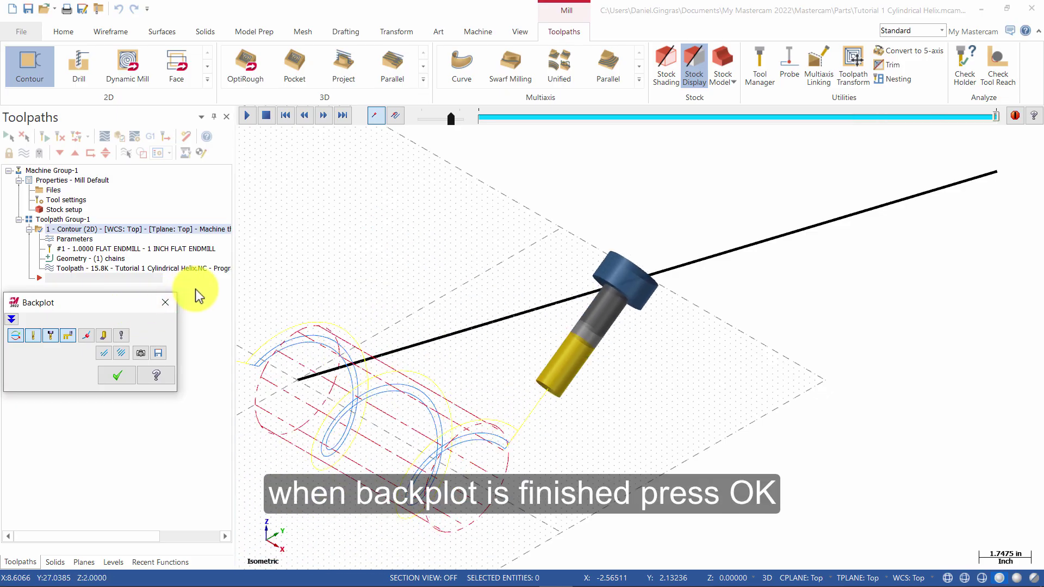
left_click(130, 376)
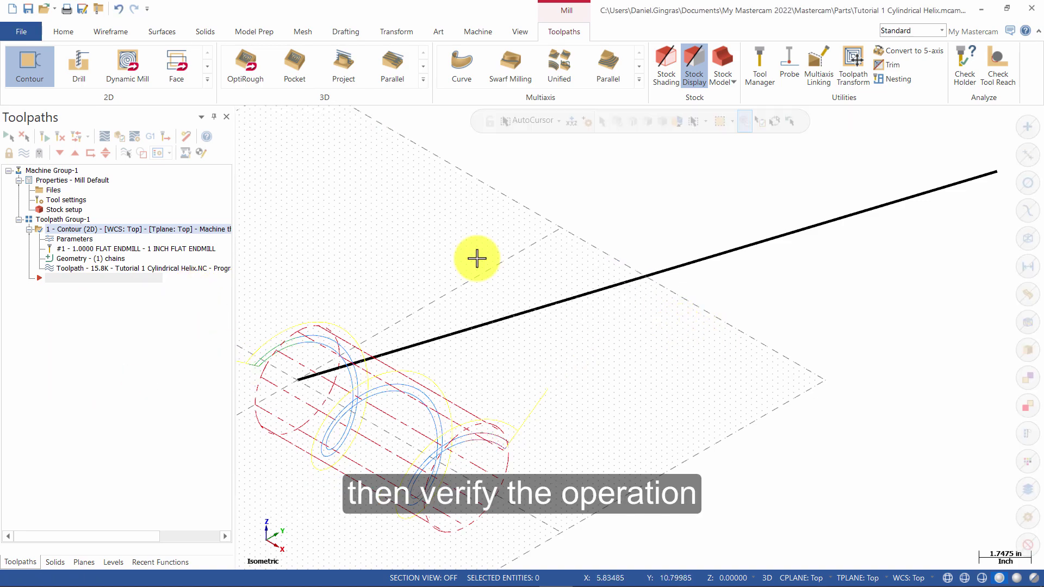
- Verify the contour operation in Mastercam Simulator, inspect the machined helix on the cylinder, and close the simulator
left_click(117, 137)
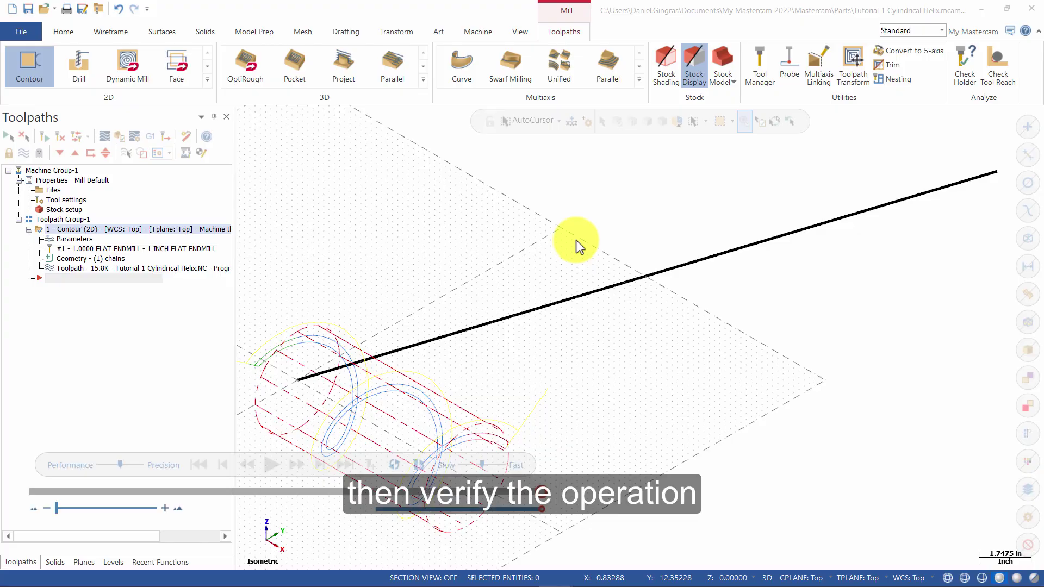
left_click_drag(386, 33, 609, 22)
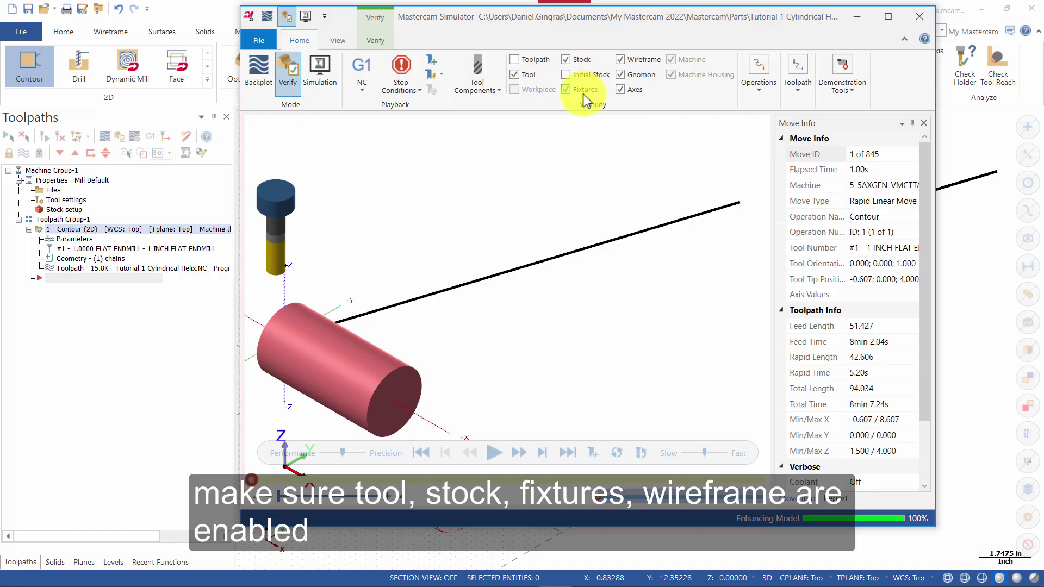
left_click(495, 453)
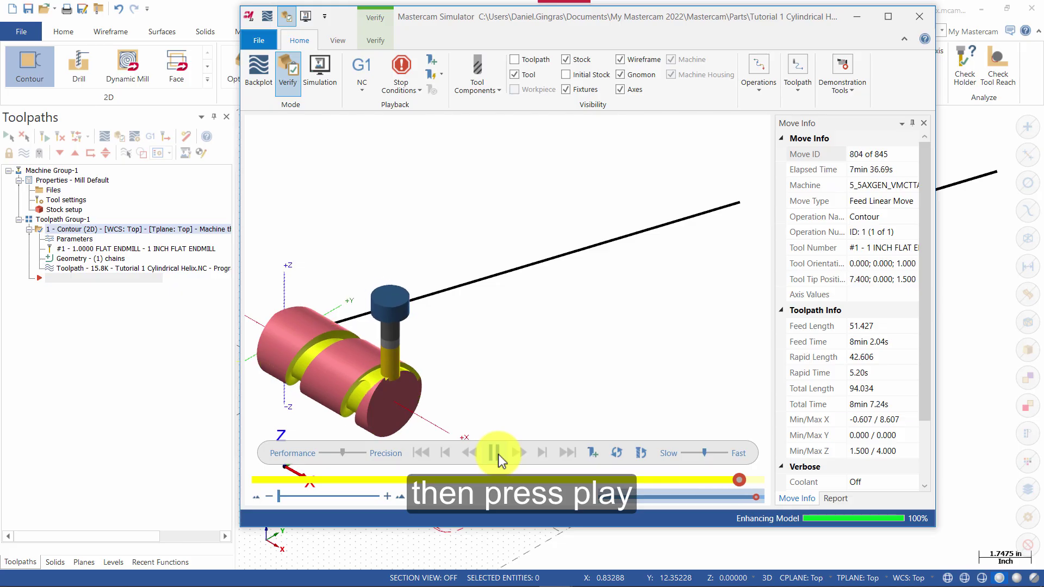
scroll(336, 362, "up", 1)
mouse_move(336, 361)
left_mouse_down()
mouse_move(403, 321)
mouse_move(448, 262)
mouse_move(400, 345)
mouse_move(365, 346)
mouse_move(344, 373)
mouse_move(345, 321)
mouse_move(352, 354)
mouse_move(372, 363)
mouse_move(350, 354)
left_mouse_up()
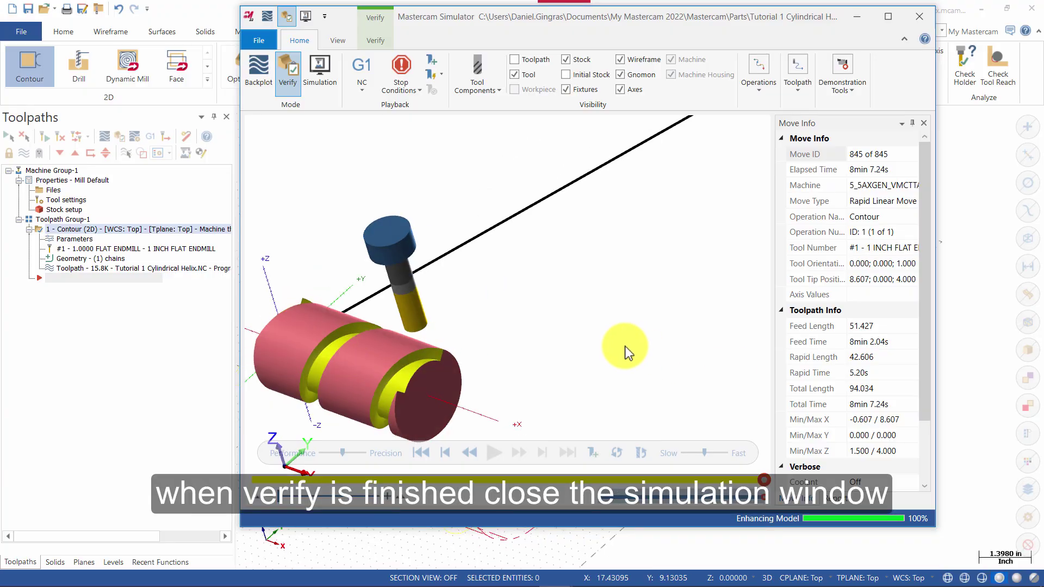
left_click(928, 20)
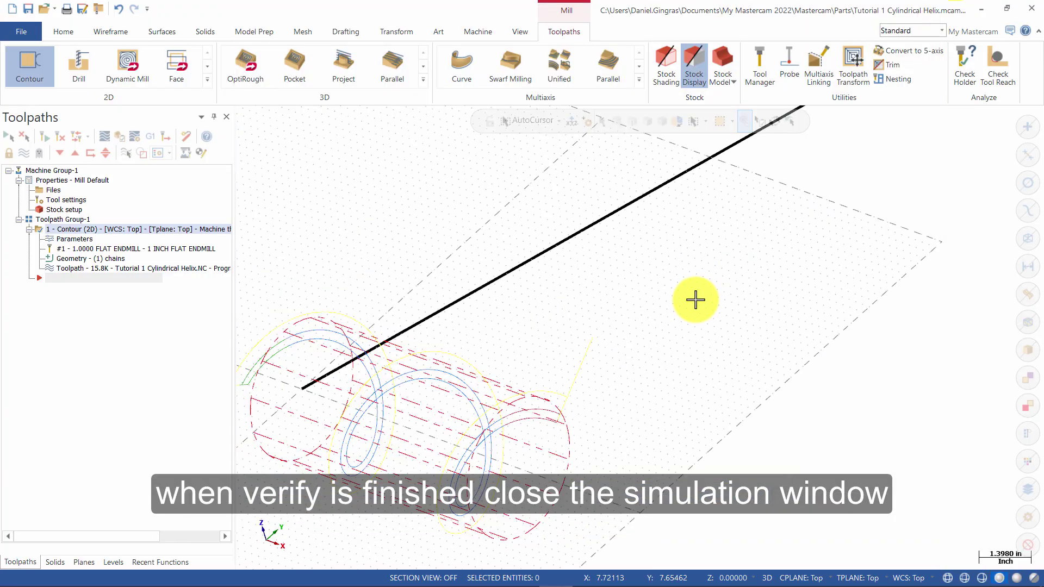
- Restore the isometric view and turn off the contour operation's toolpath display
right_click(695, 298)
left_click(751, 422)
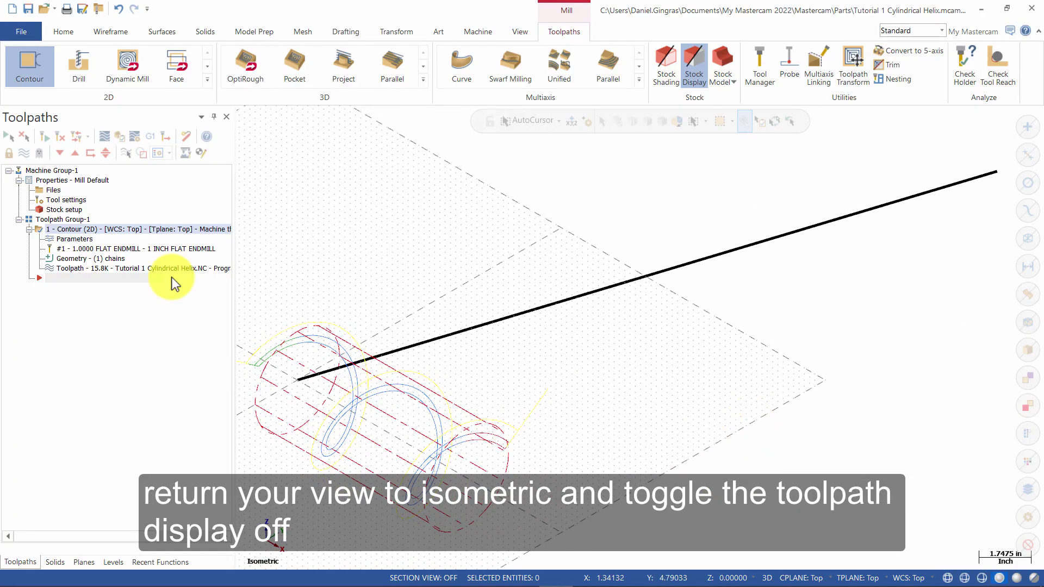
left_click(22, 154)
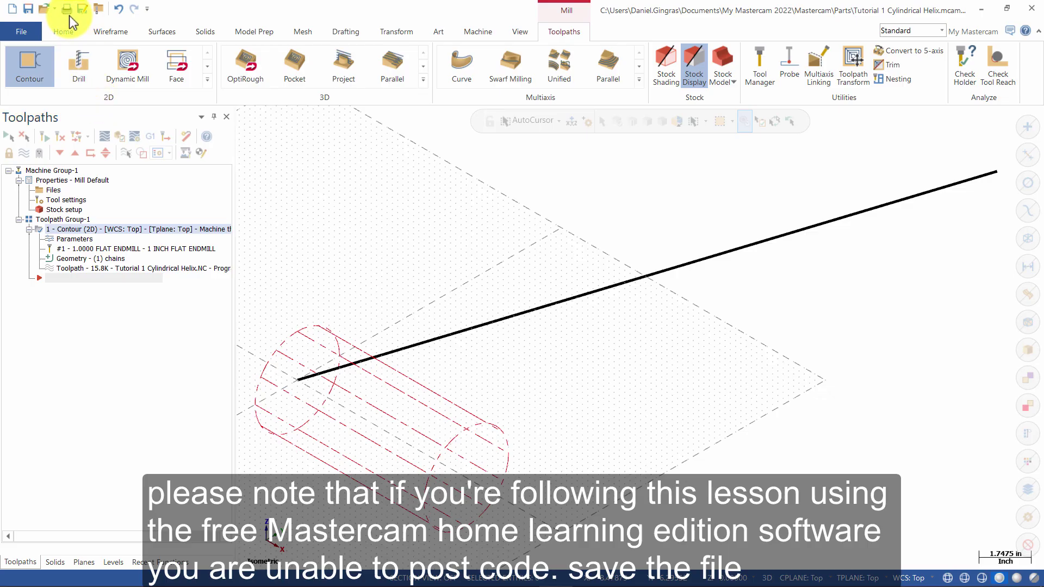
- Save the part file and name a new copy of it with "Conical" in place of "Cylindrical"
left_click(29, 9)
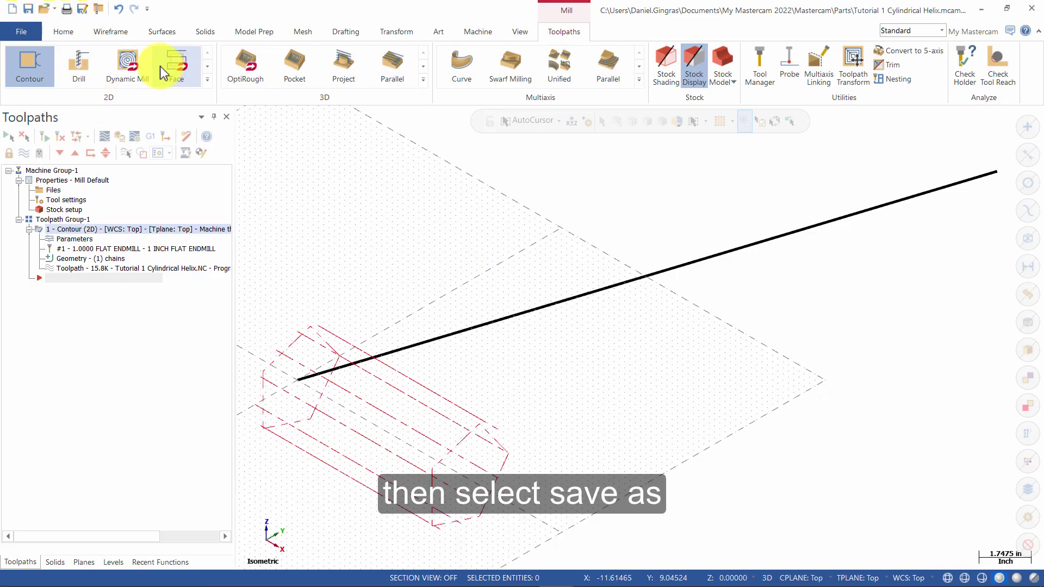
left_click(84, 8)
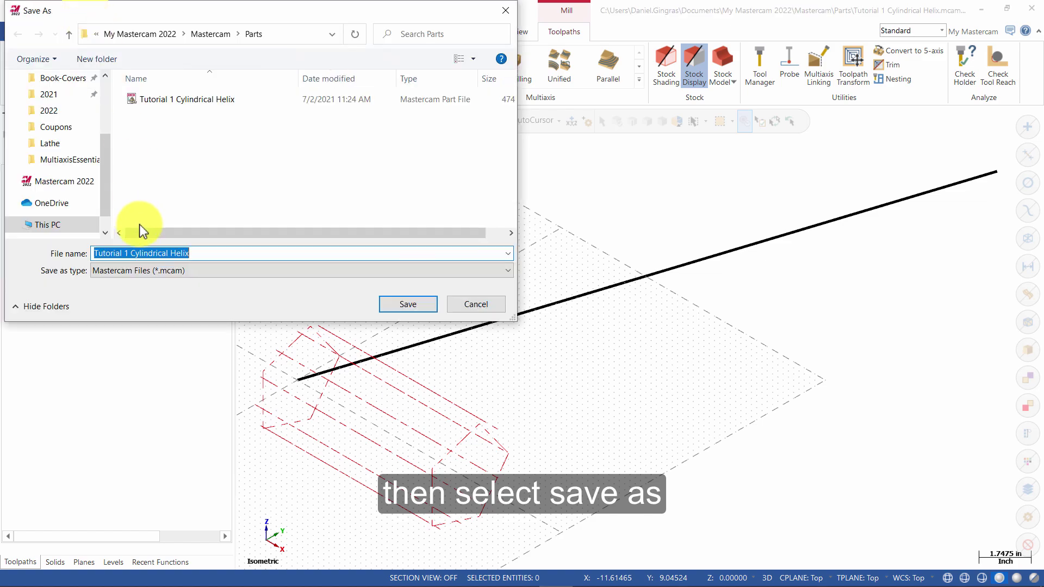
left_click_drag(171, 254, 153, 253)
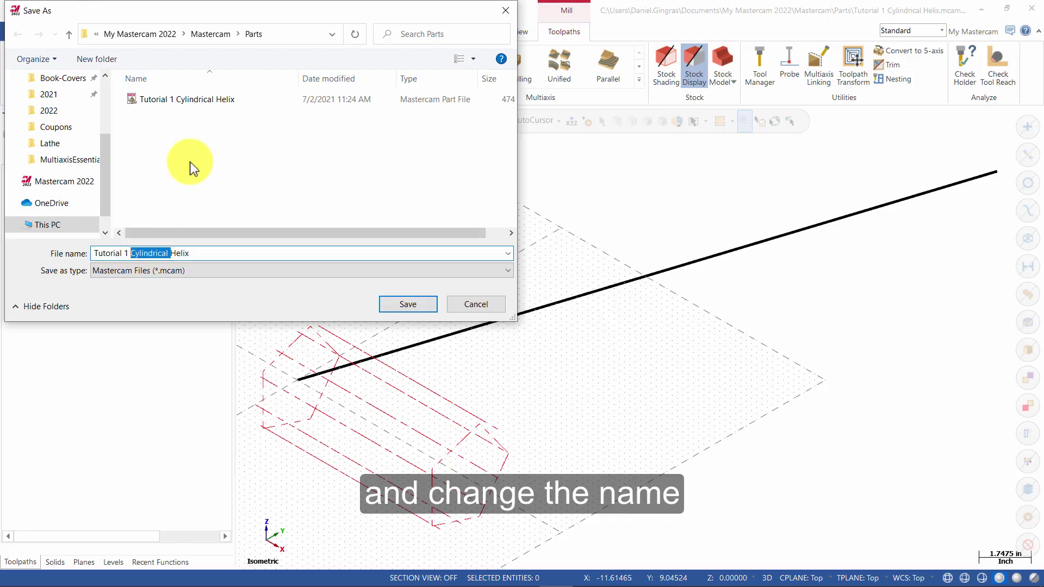
type("Conical")
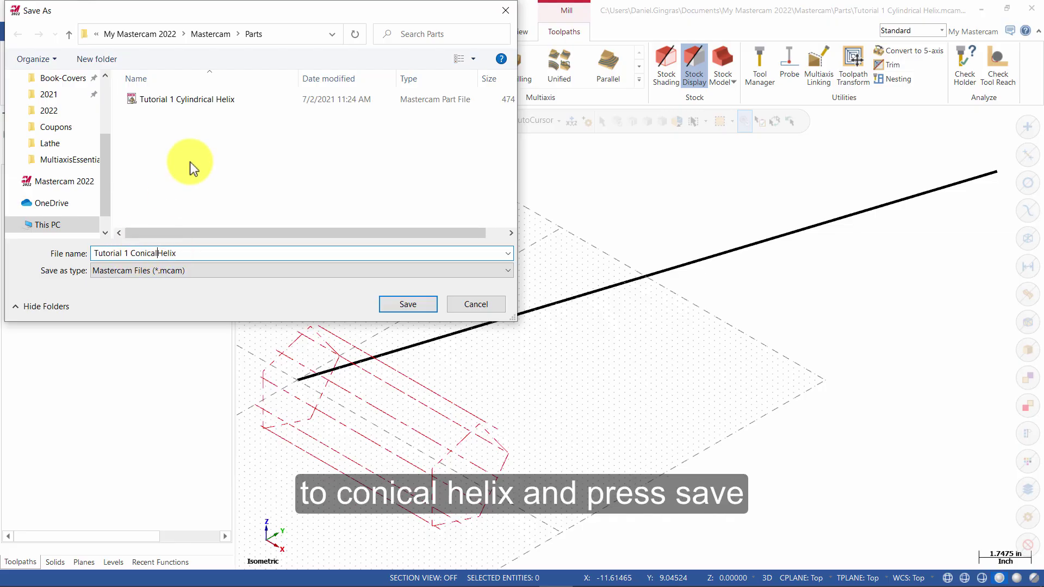